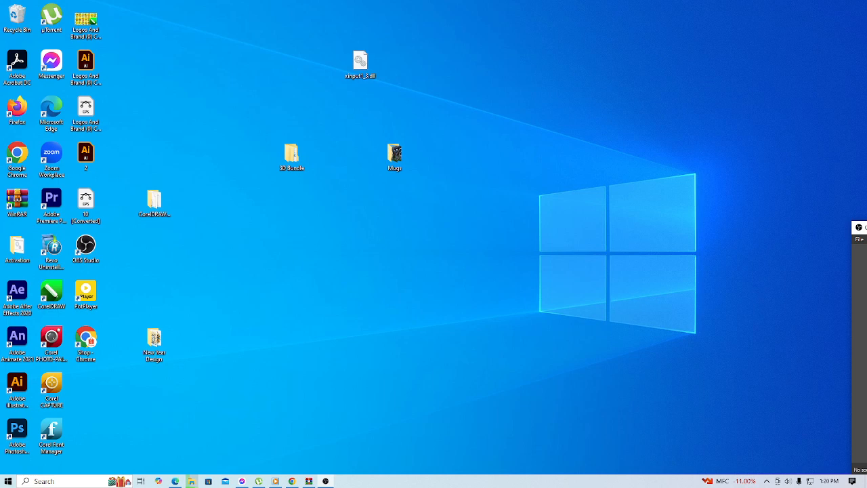
# Step: Launch Adobe Photoshop 2021 and open the family reunion design file 03.psd from File Explorer
pyautogui.click(8, 481)
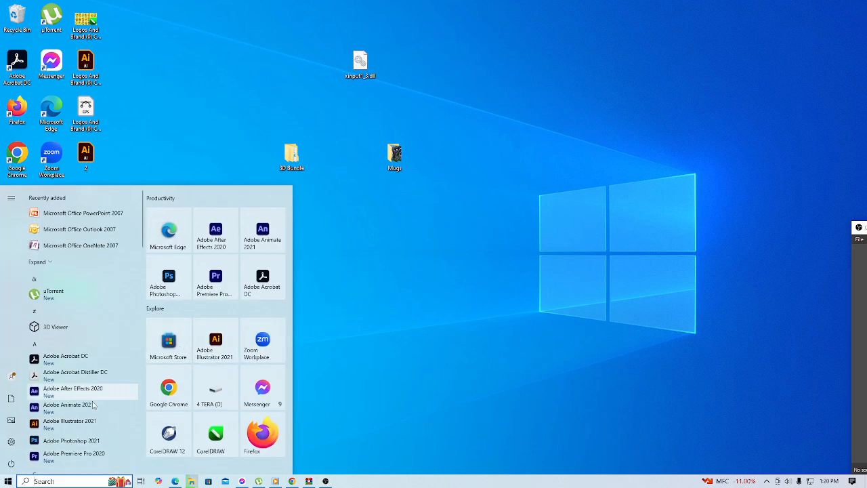
pyautogui.click(71, 441)
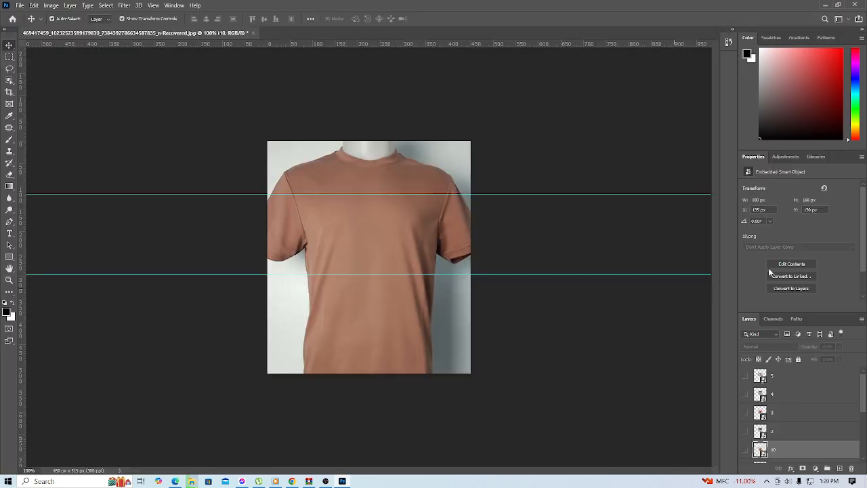
pyautogui.click(192, 481)
pyautogui.moveTo(556, 151); pyautogui.dragTo(866, 97)
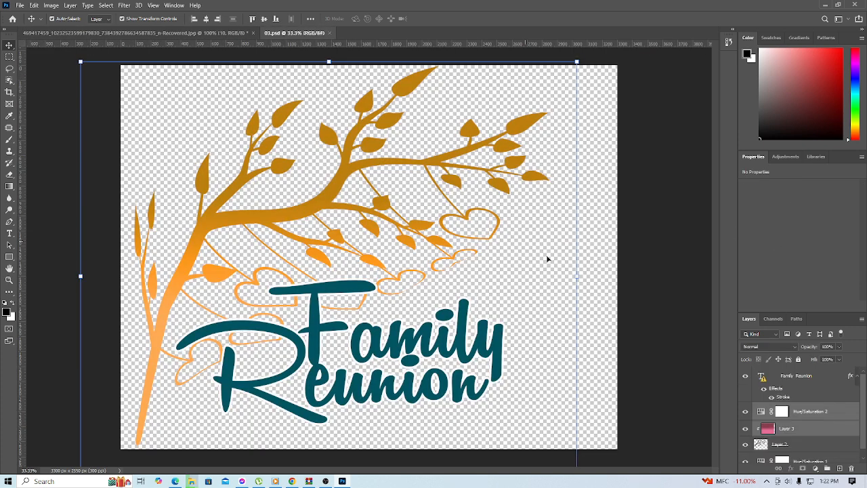
# Step: Select the Family Reunion text layer and start editing its text with the Type tool
pyautogui.click(501, 347)
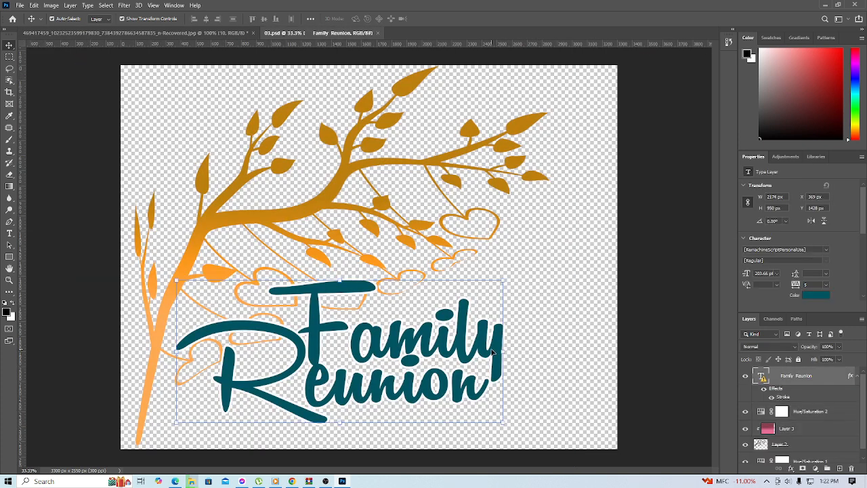
pyautogui.press('t')
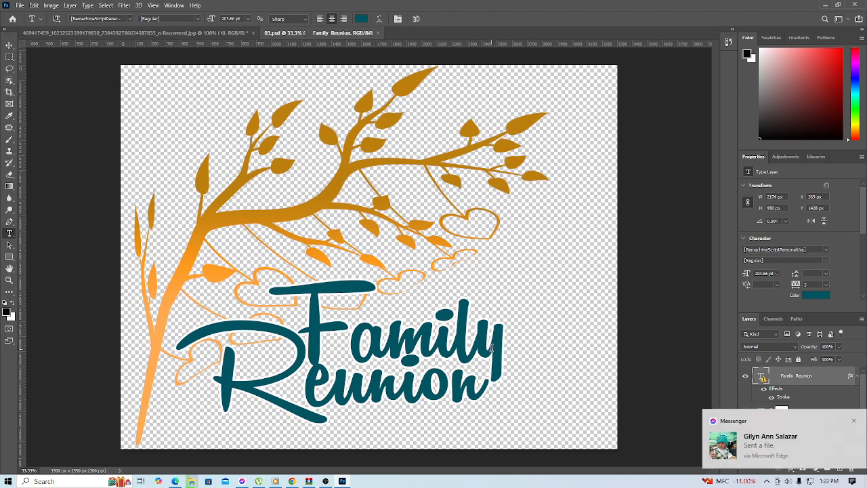
pyautogui.click(493, 342)
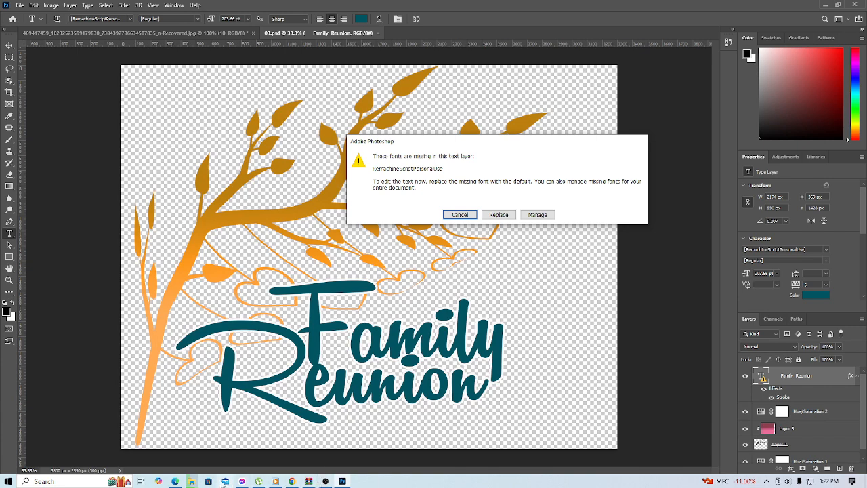
# Step: Switch to Microsoft Edge, search for "REMACHINE FONT FREE DOWNLOAD", and download Remachine Script from dafont.com
pyautogui.click(175, 481)
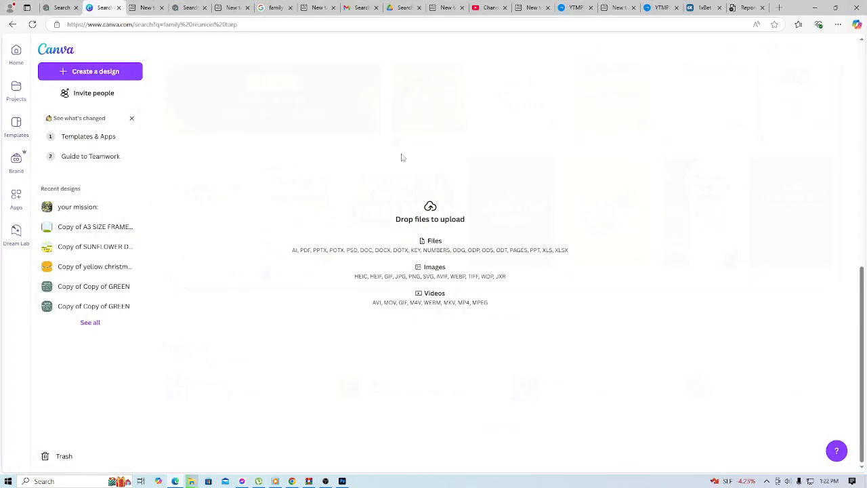
pyautogui.click(510, 24)
pyautogui.write('RE')
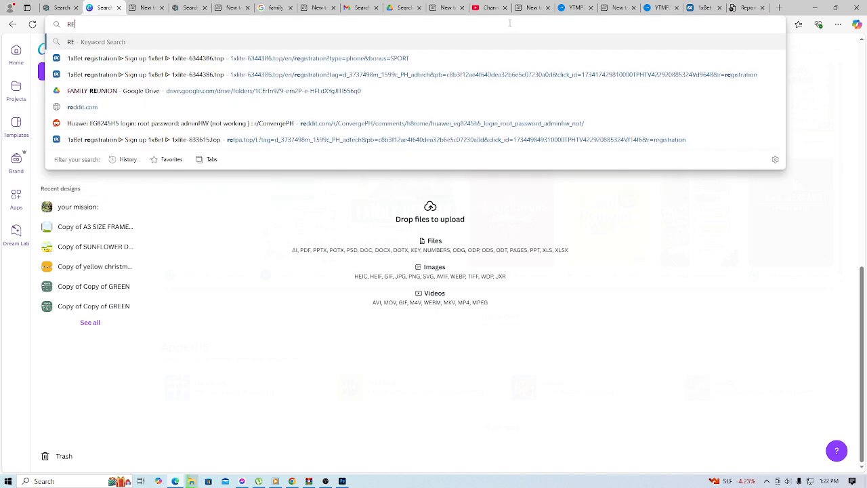
pyautogui.write('MACHINE')
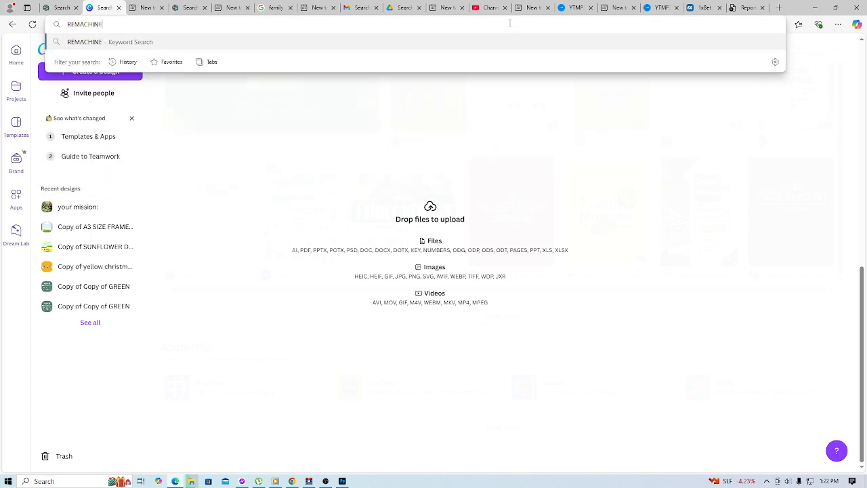
pyautogui.write(' FONT FREE DOWNLOAD')
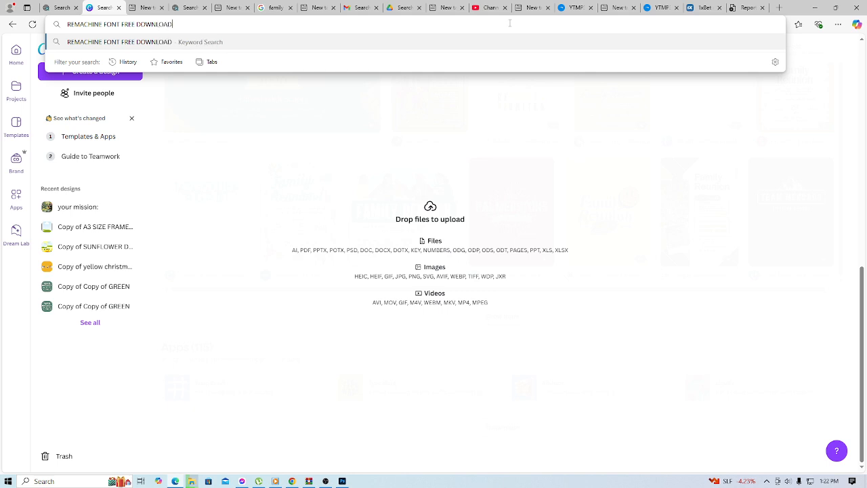
pyautogui.press('Return')
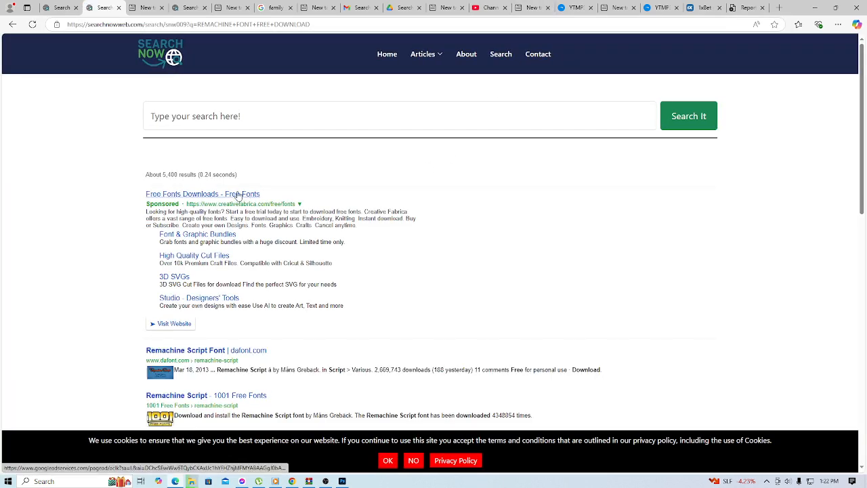
pyautogui.click(195, 351)
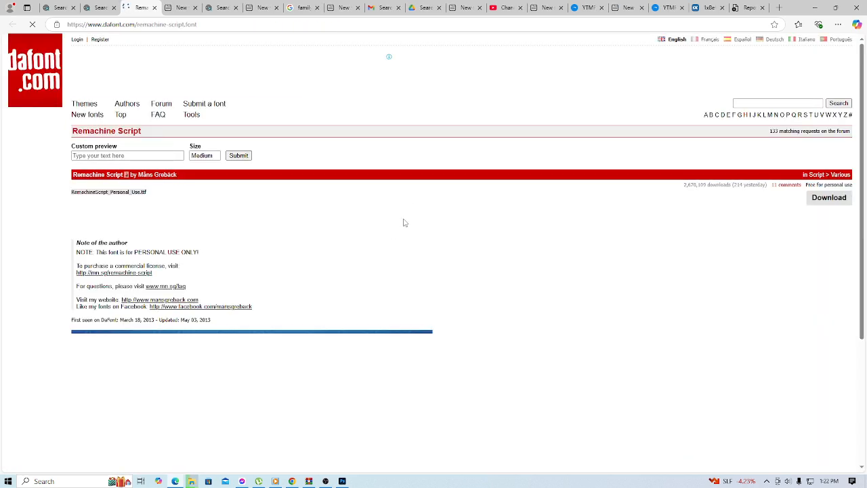
pyautogui.click(830, 197)
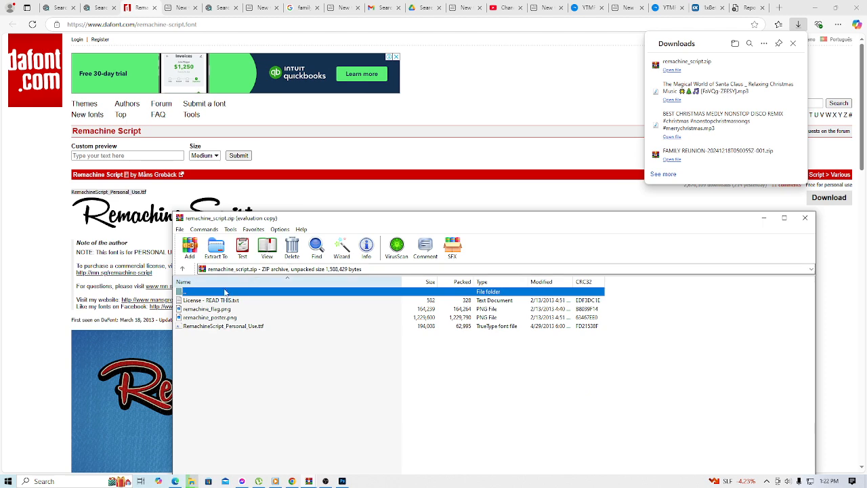
# Step: Install RemachineScript_Personal_Use.ttf from the downloaded remachine_script.zip archive and return to Photoshop
pyautogui.doubleClick(197, 326)
pyautogui.click(52, 37)
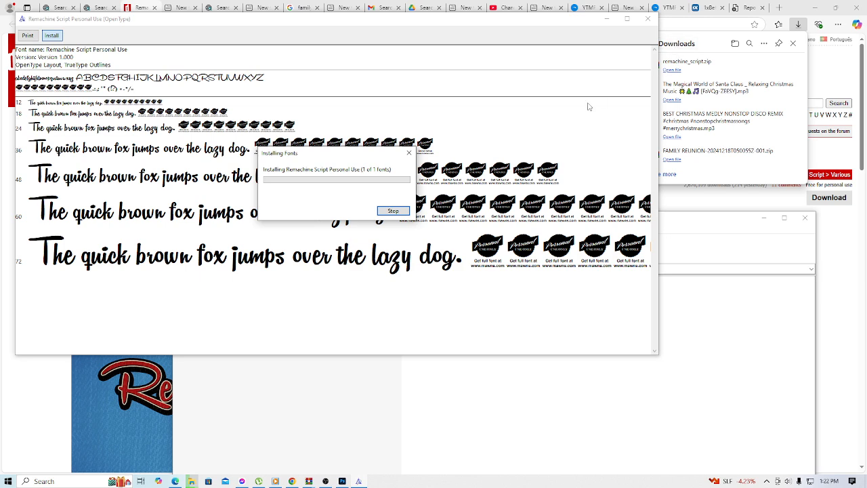
pyautogui.click(608, 18)
pyautogui.click(808, 12)
pyautogui.click(809, 10)
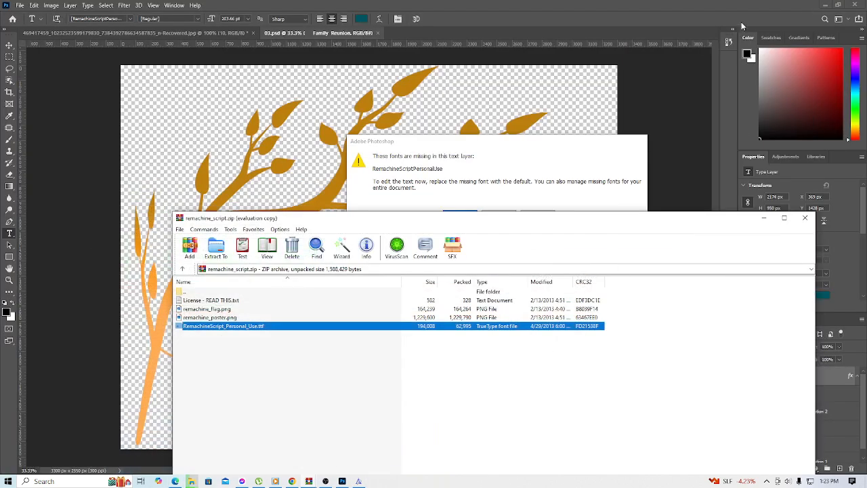
pyautogui.click(648, 87)
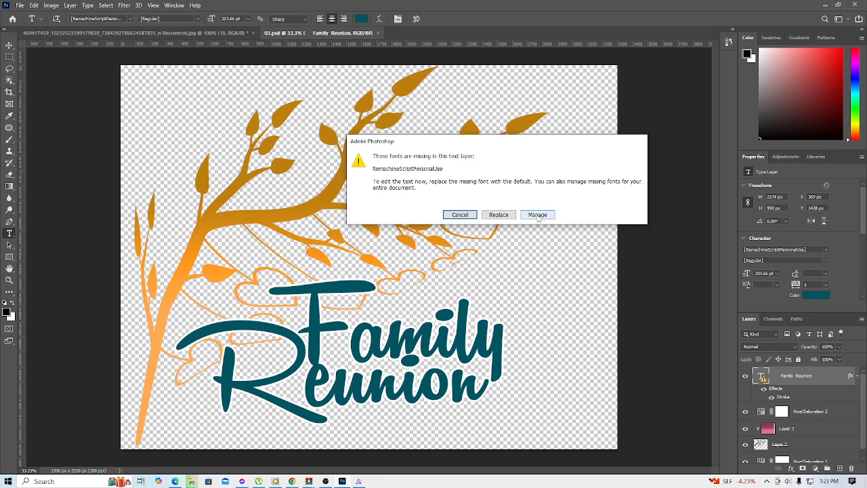
# Step: Replace the Family Reunion text's missing font with the default and try to set the font to Remachine Script Personal Use
pyautogui.click(492, 215)
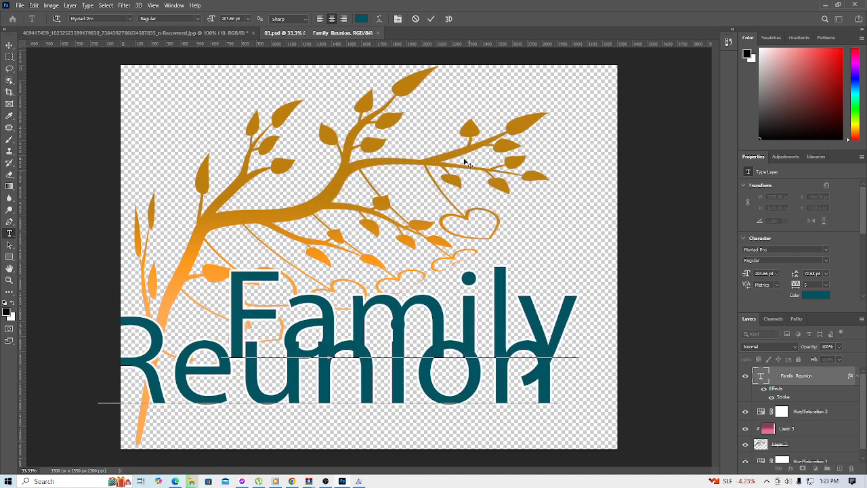
pyautogui.click(113, 19)
pyautogui.write('REMA')
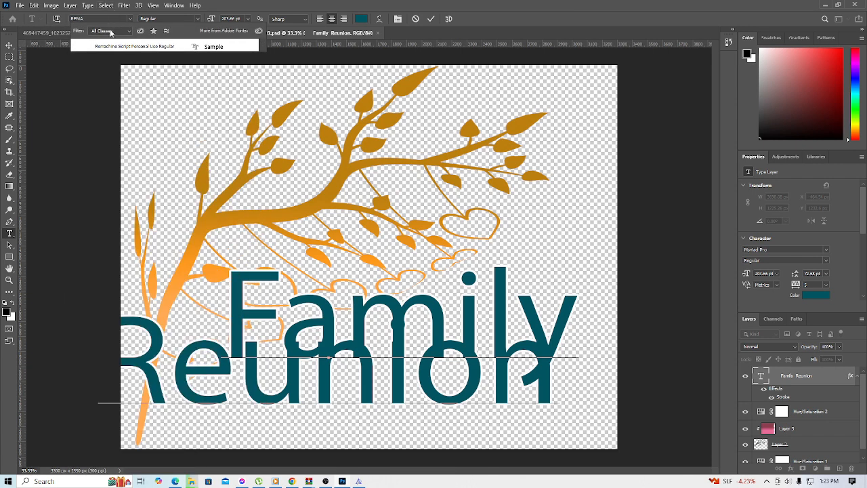
pyautogui.click(112, 47)
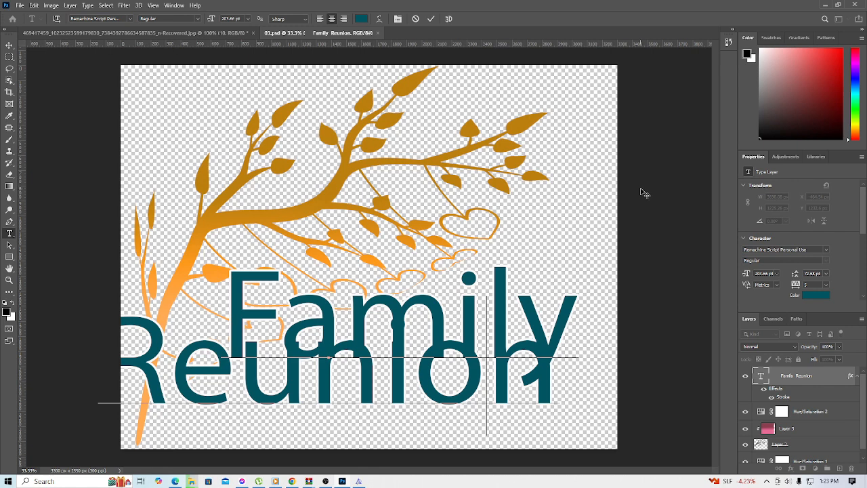
pyautogui.click(431, 18)
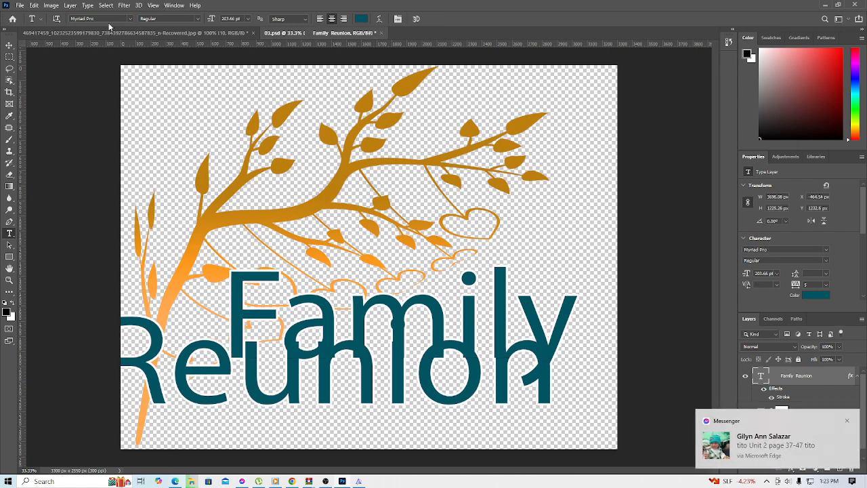
# Step: Set the font of the whole Family Reunion text layer to Remachine Script Personal Use Regular
pyautogui.click(103, 19)
pyautogui.write('REMA')
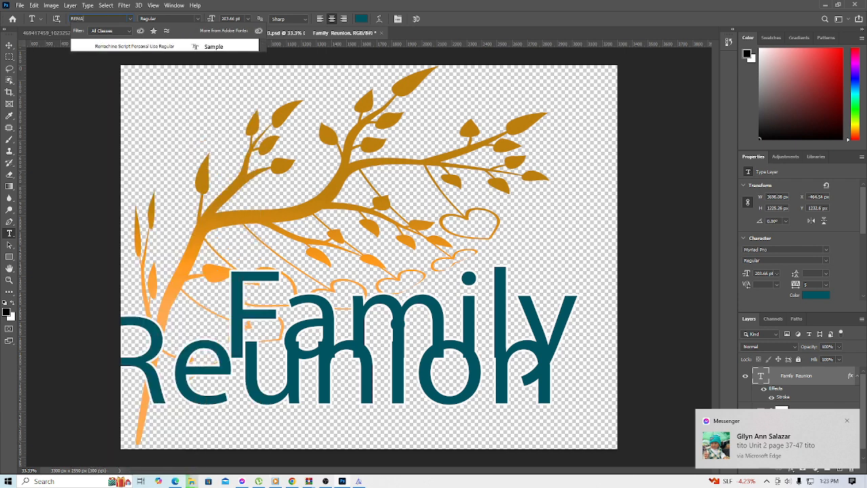
pyautogui.click(110, 47)
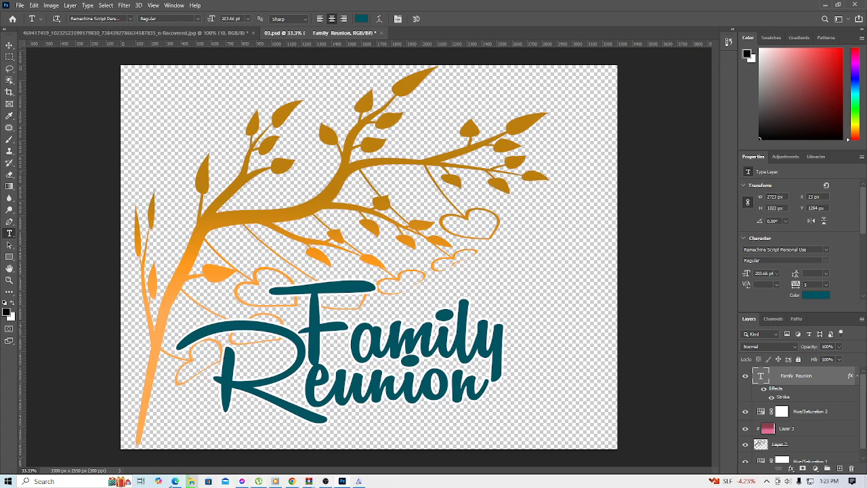
pyautogui.click(8, 482)
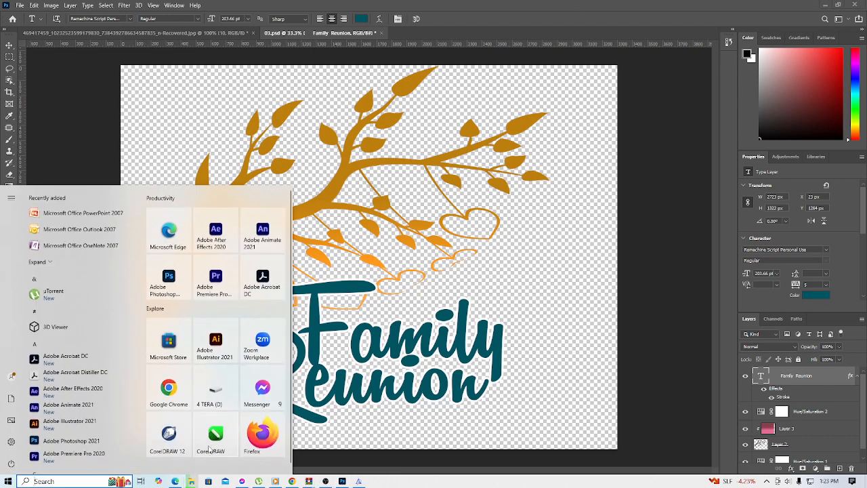
pyautogui.click(239, 482)
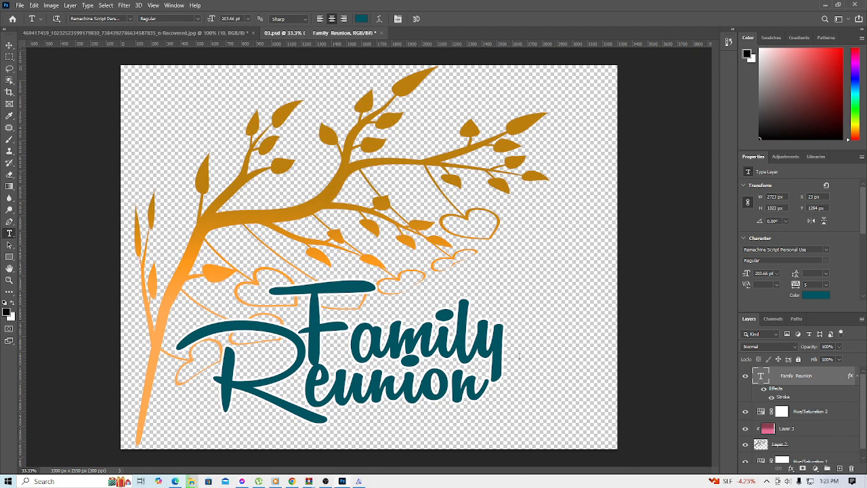
# Step: Open the Windows Calculator, multiply 6 by 3 and the product by 12, and close the Calculator
pyautogui.click(4, 481)
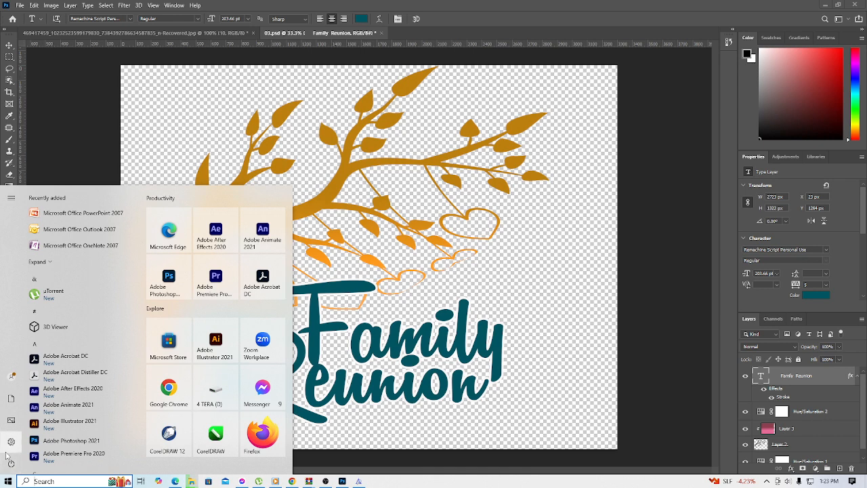
pyautogui.moveTo(7, 453)
pyautogui.write('ca')
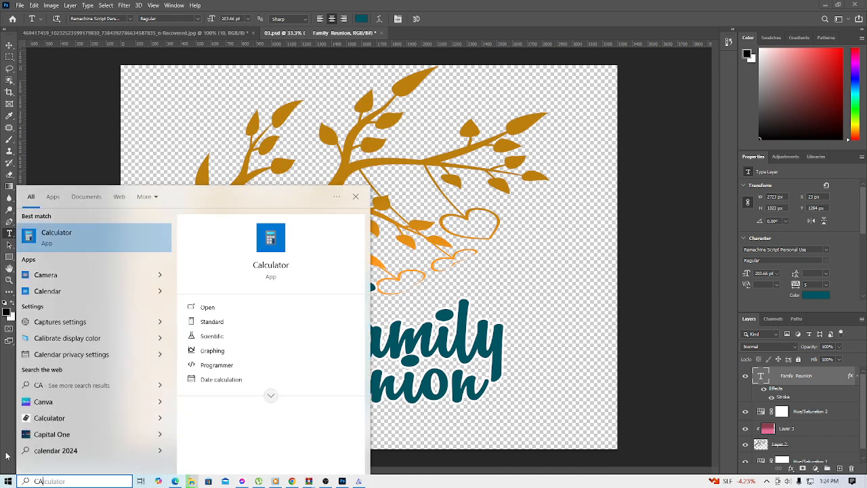
pyautogui.press('Return')
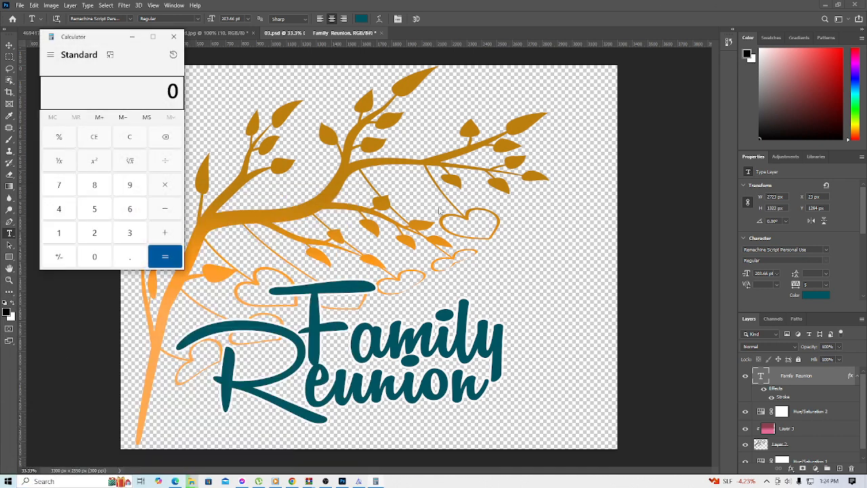
pyautogui.click(131, 212)
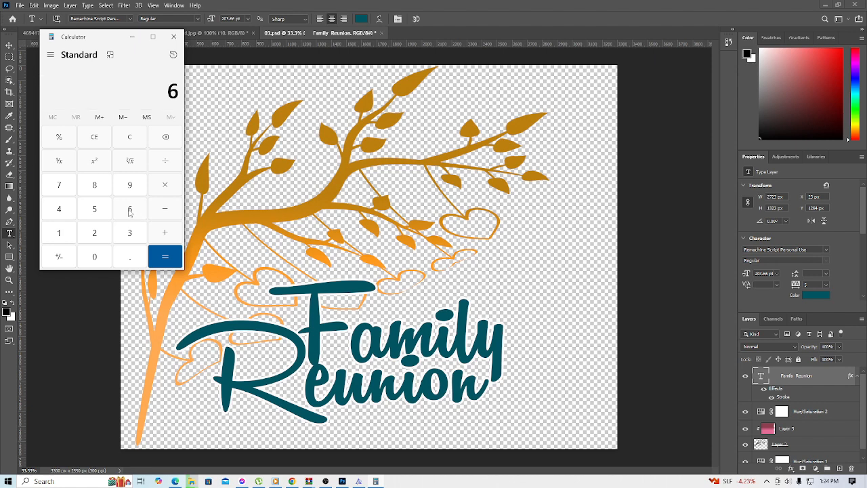
pyautogui.click(131, 236)
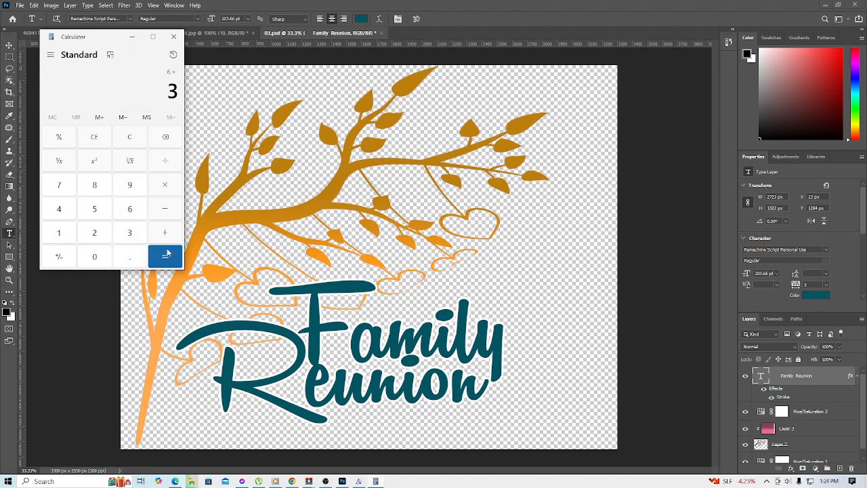
pyautogui.click(169, 253)
pyautogui.click(170, 190)
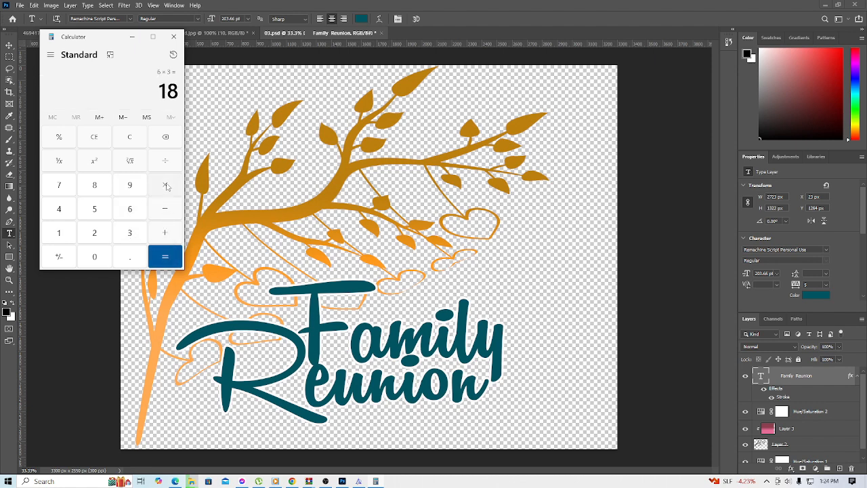
pyautogui.click(67, 234)
pyautogui.click(94, 238)
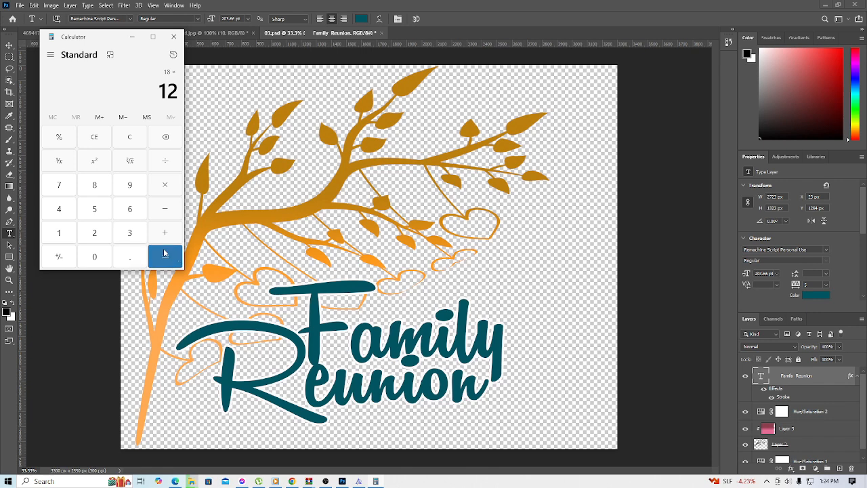
pyautogui.click(165, 255)
pyautogui.click(174, 36)
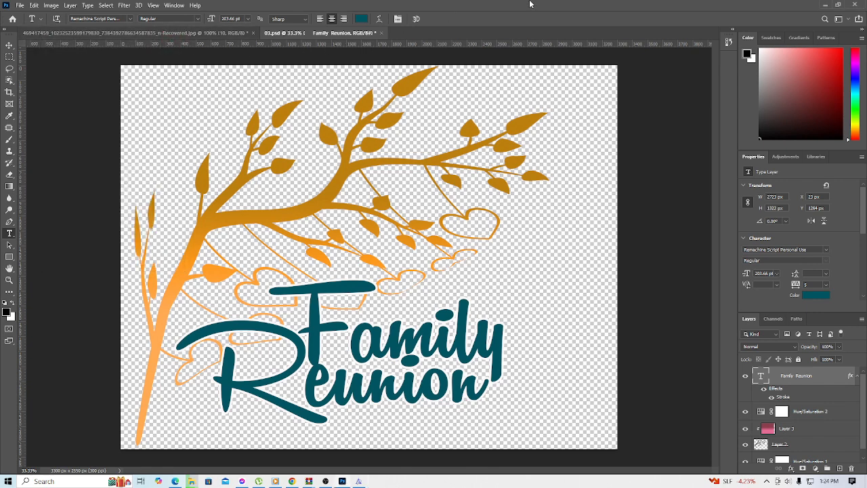
# Step: Open the Windows Calculator, multiply 6 by 12, and clear the result
pyautogui.click(8, 481)
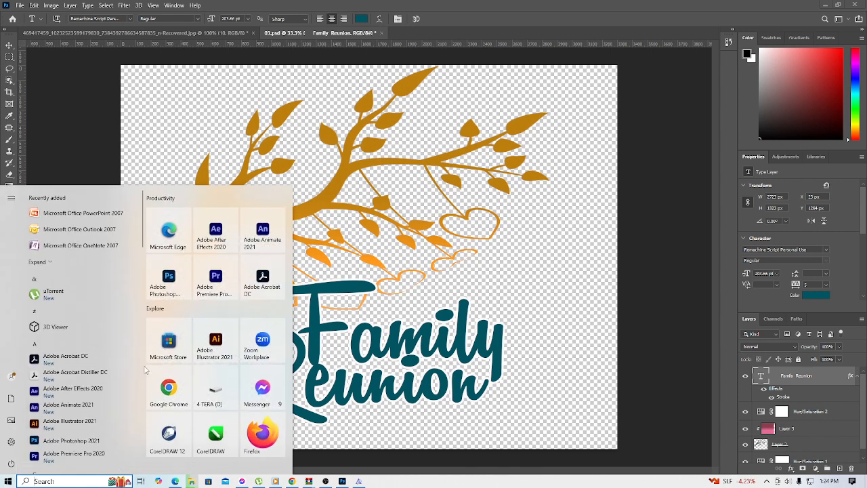
pyautogui.write('calc')
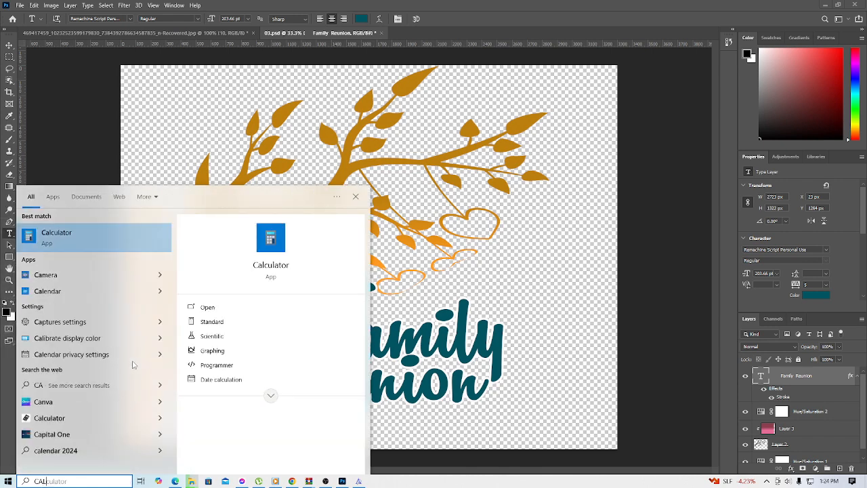
pyautogui.press('Return')
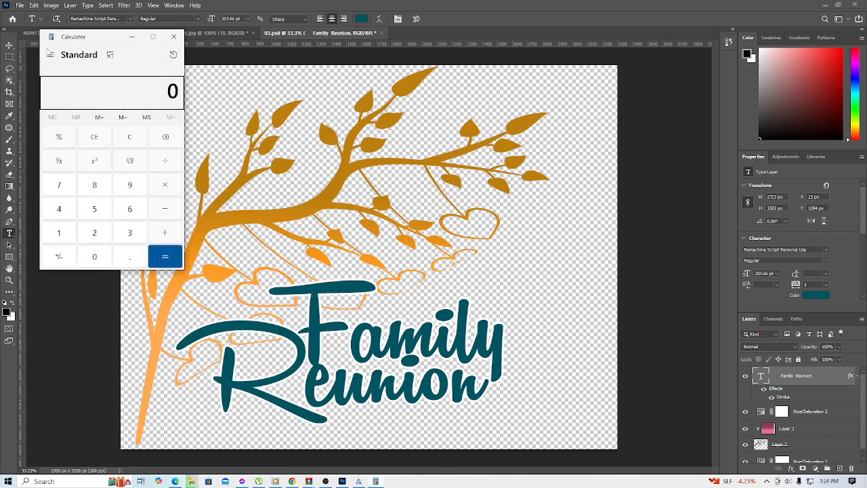
pyautogui.click(129, 212)
pyautogui.click(162, 195)
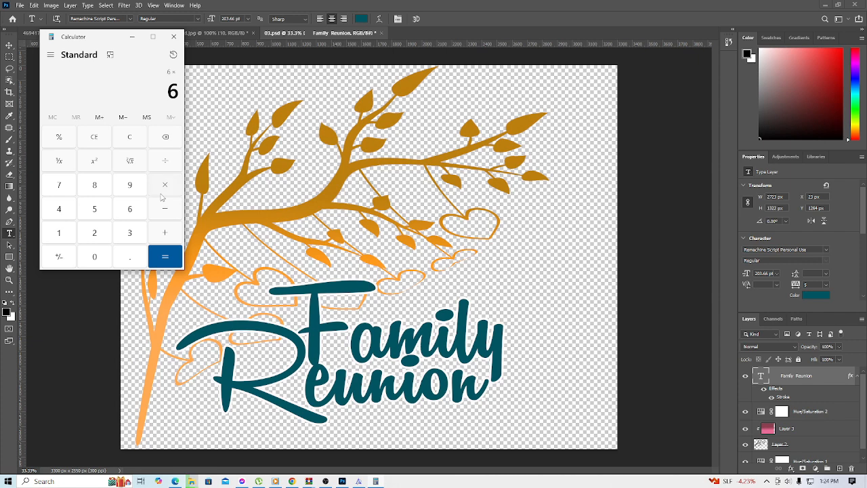
pyautogui.click(60, 232)
pyautogui.click(95, 232)
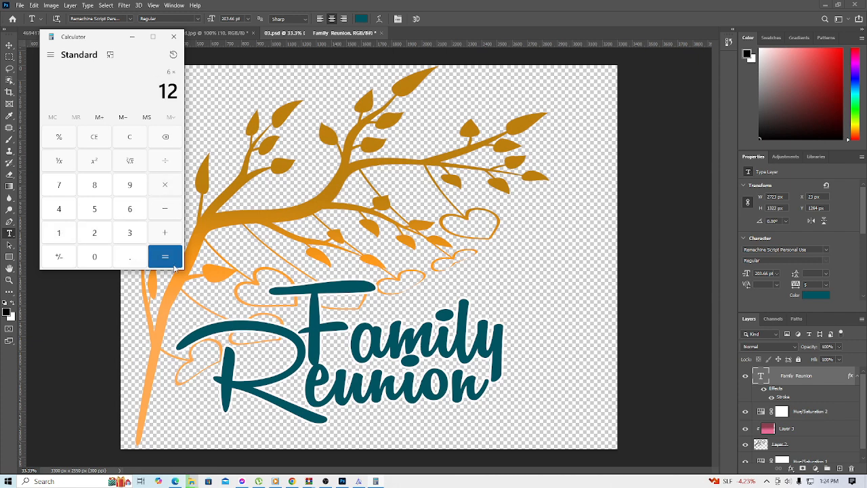
pyautogui.click(174, 259)
pyautogui.press('Escape')
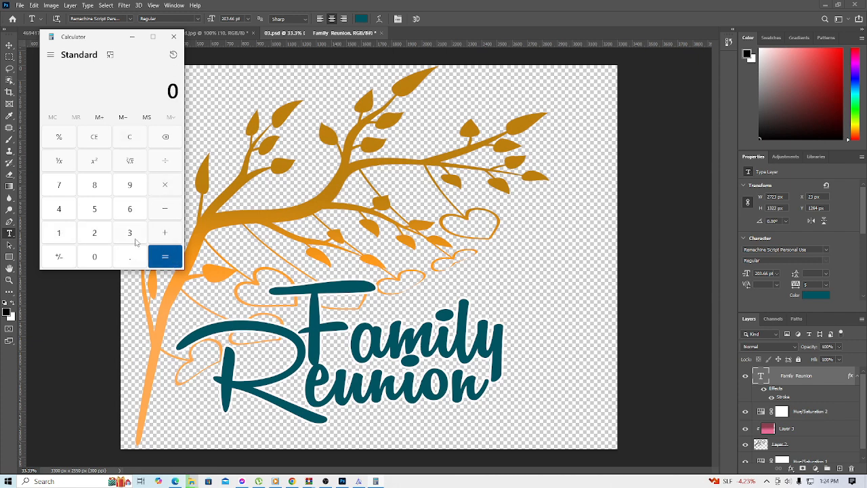
# Step: Return to Photoshop and create a new document 72 inches wide and 36 inches high at 100 pixels per inch
pyautogui.click(501, 5)
pyautogui.hotkey('ctrl', 'n')
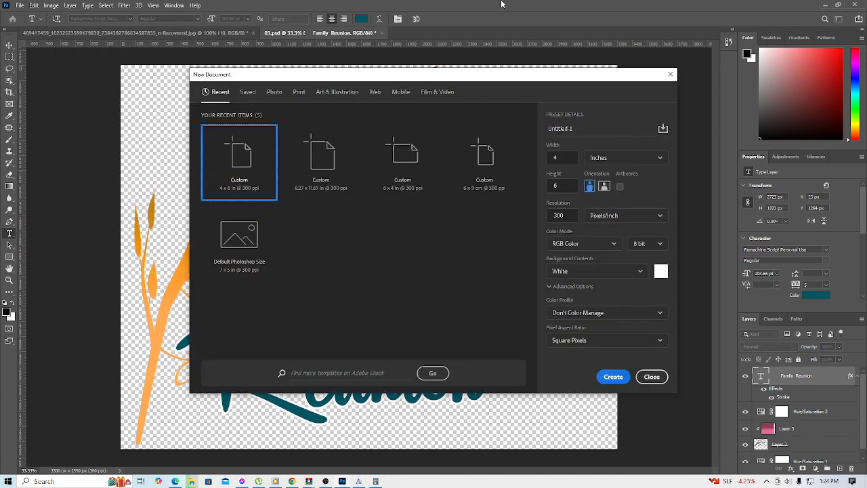
pyautogui.click(571, 158)
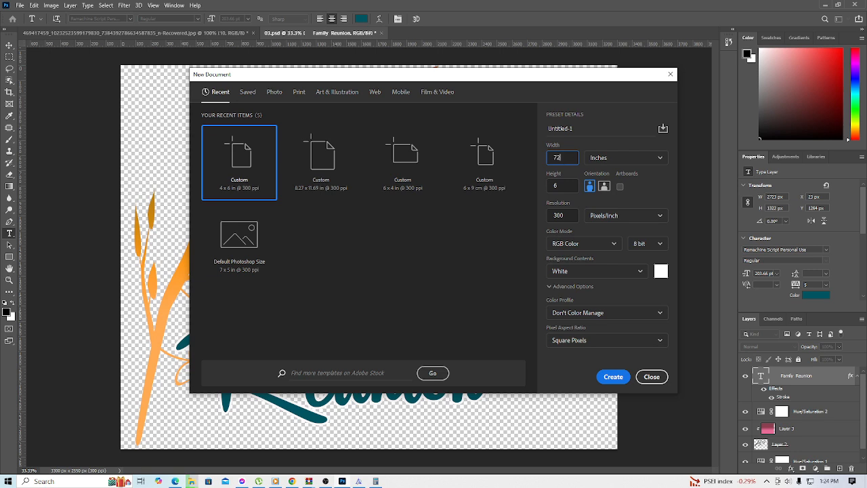
pyautogui.write('72')
pyautogui.press('Tab')
pyautogui.press('Tab')
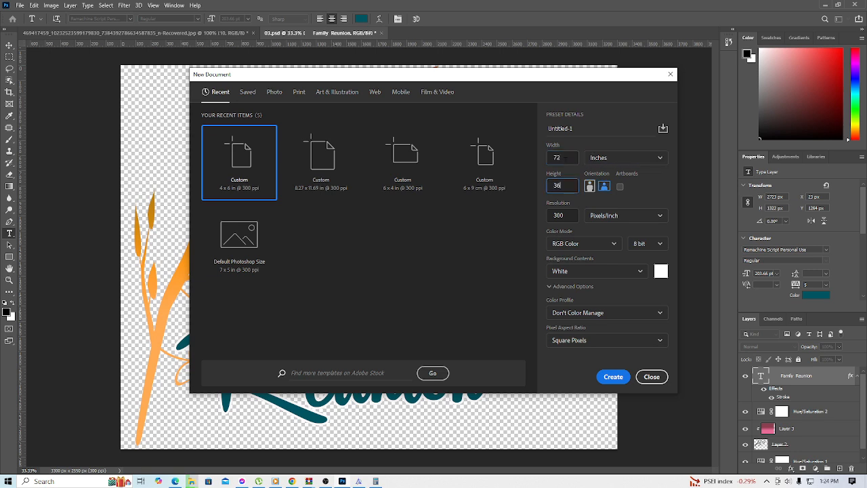
pyautogui.click(576, 217)
pyautogui.doubleClick(562, 218)
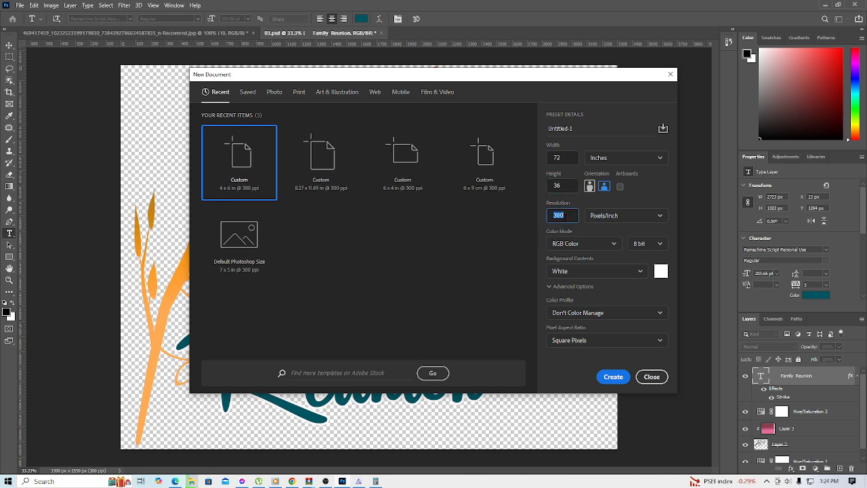
pyautogui.write('1')
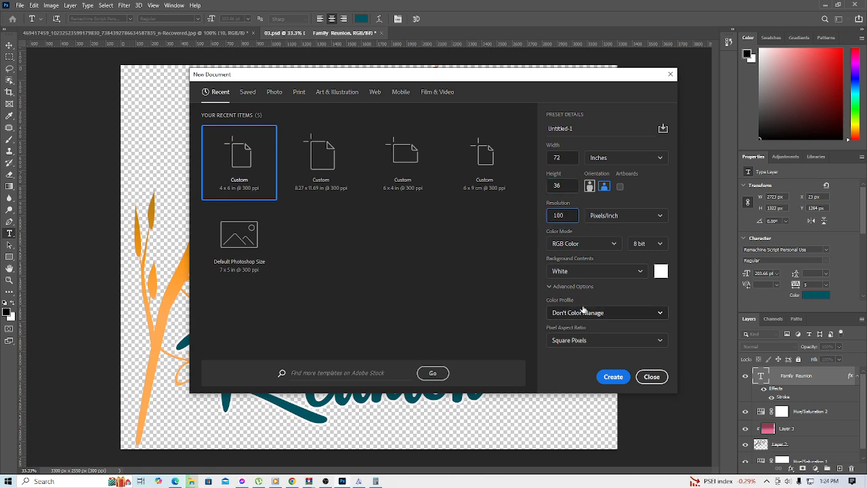
pyautogui.click(610, 376)
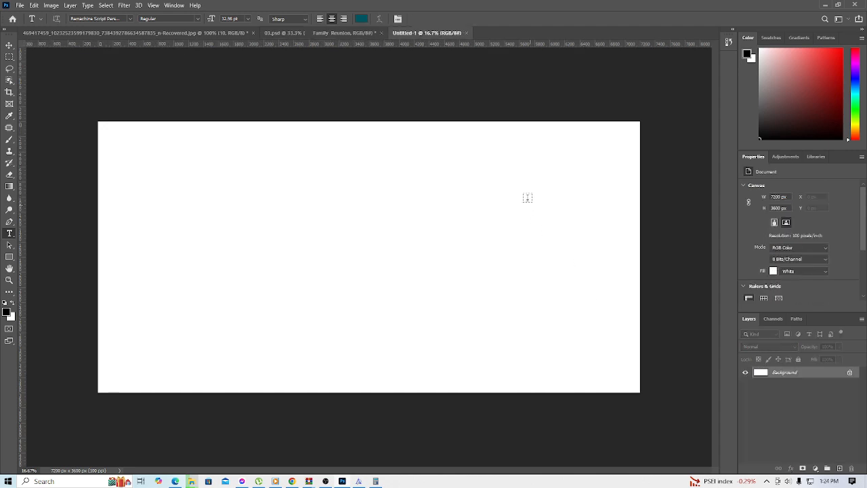
# Step: Select the tree and Family Reunion text layers in 03.psd and copy them into the new Untitled-1 document
pyautogui.click(326, 34)
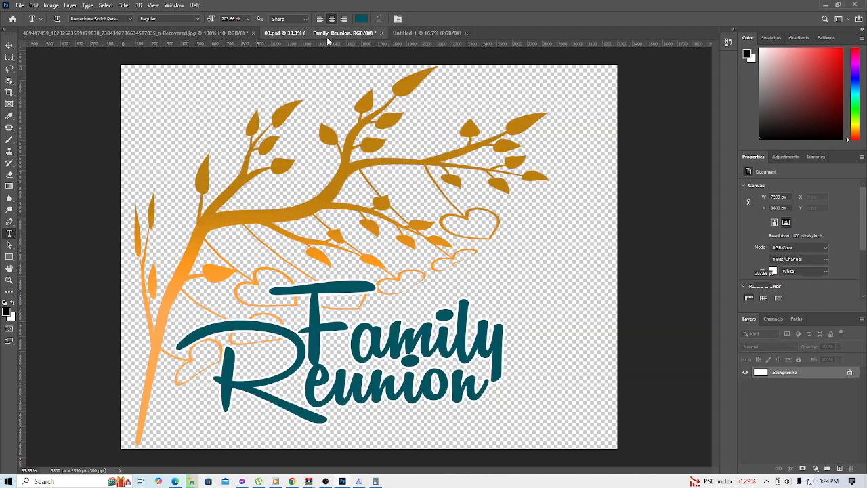
pyautogui.click(10, 46)
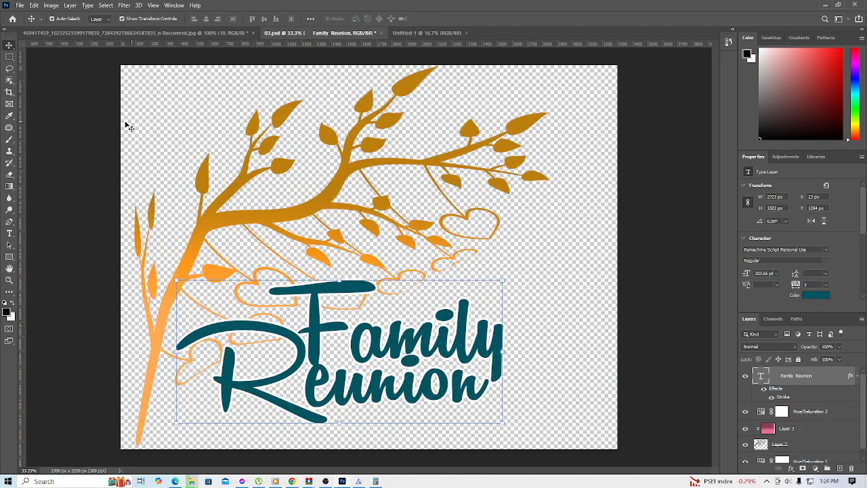
pyautogui.moveTo(81, 129); pyautogui.dragTo(379, 363)
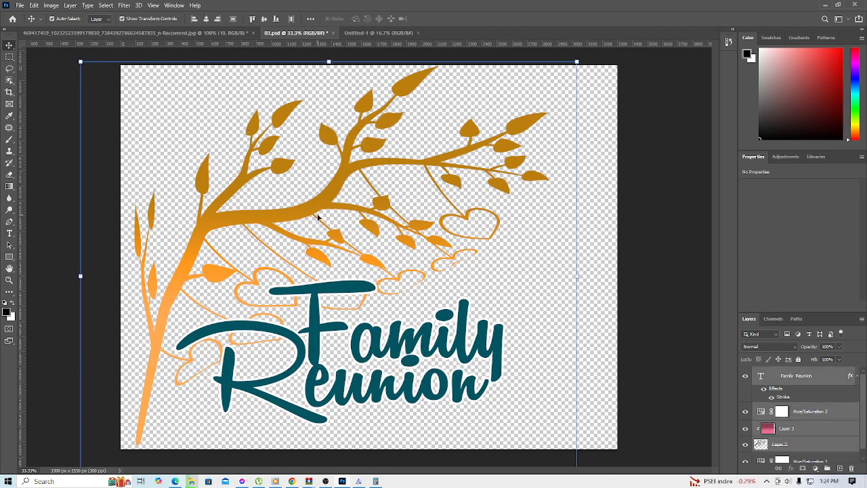
pyautogui.moveTo(316, 216); pyautogui.dragTo(217, 309)
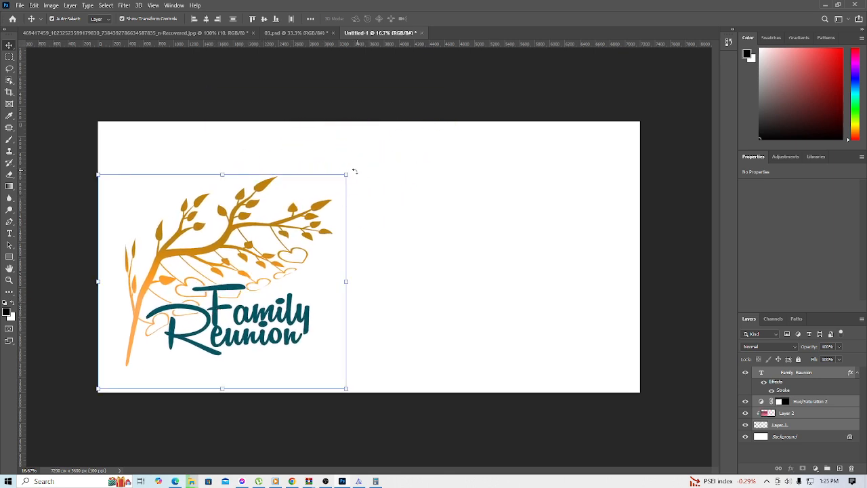
# Step: Enlarge the copied Family Reunion artwork proportionally to about 114.66% and deselect its layers
pyautogui.moveTo(346, 174); pyautogui.dragTo(382, 143)
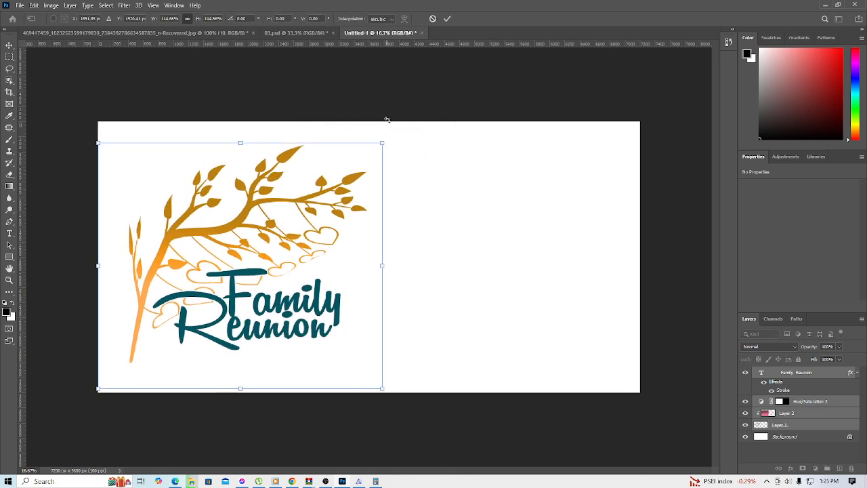
pyautogui.click(447, 18)
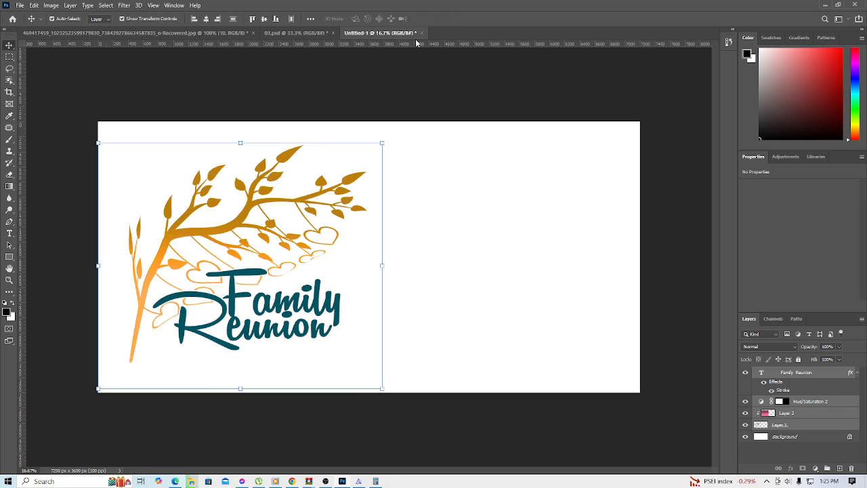
pyautogui.click(466, 95)
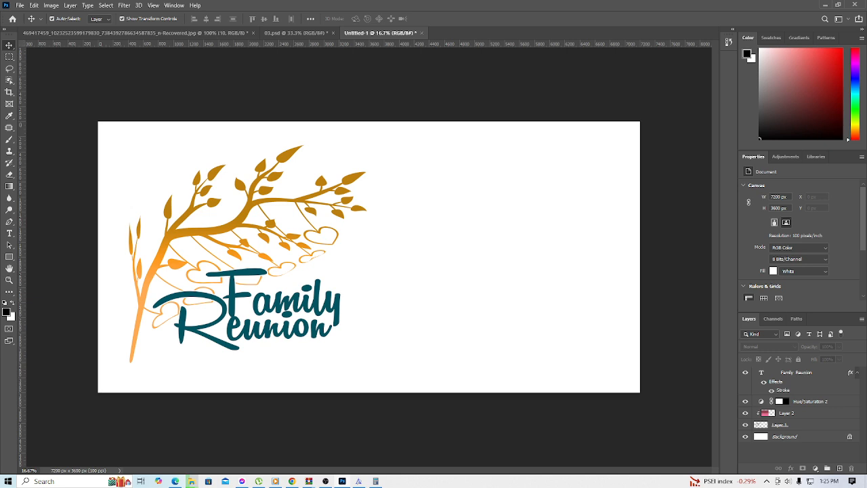
# Step: Try to move the Family Reunion text slightly down and left, and undo it together with the artwork's scaling and positioning
pyautogui.moveTo(386, 202); pyautogui.dragTo(249, 320)
pyautogui.hotkey('ctrl', 'z')
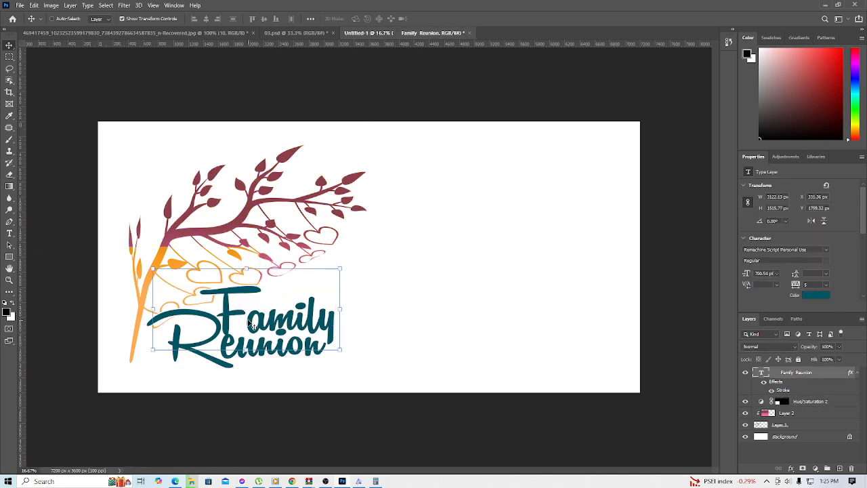
pyautogui.hotkey('ctrl', 'z')
pyautogui.hotkey('ctrl', 'z')
pyautogui.hotkey('ctrl', 'z')
pyautogui.hotkey('ctrl', 'z')
pyautogui.hotkey('ctrl', 'z')
pyautogui.hotkey('ctrl', 'z')
pyautogui.hotkey('ctrl', 'z')
pyautogui.hotkey('ctrl', 'z')
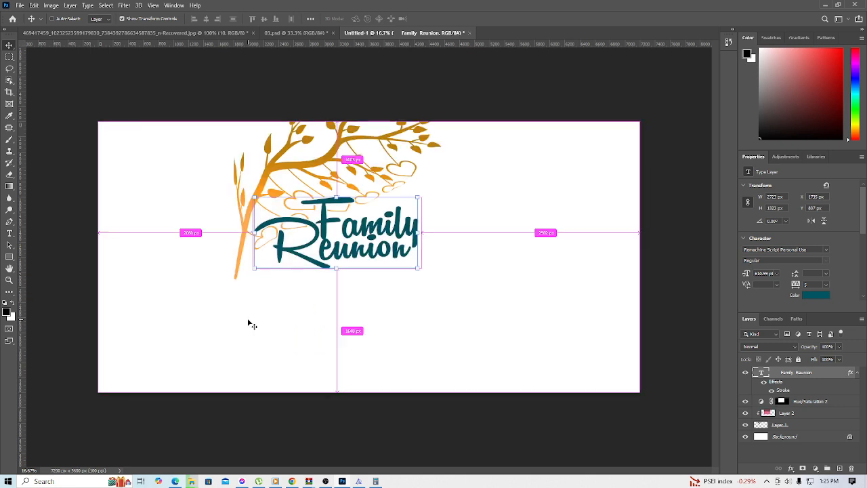
pyautogui.hotkey('ctrl', 'z')
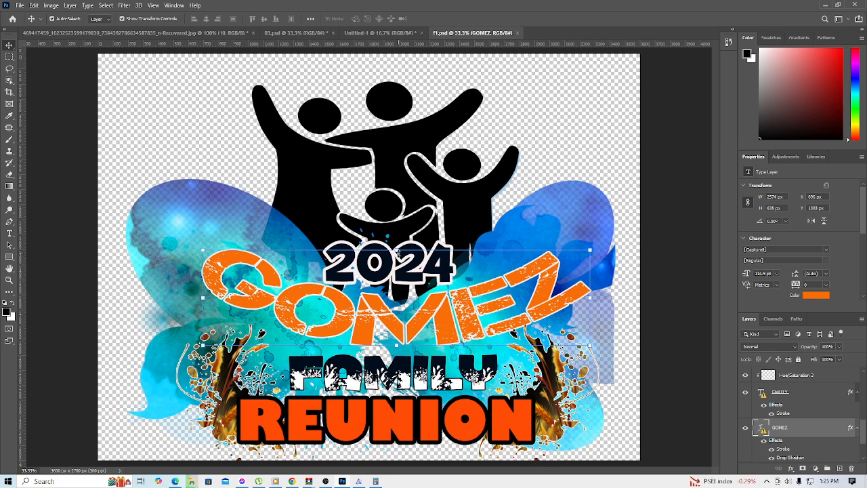
# Step: Try to edit the orange arched family-name text in f1.psd to identify its missing font
pyautogui.click(649, 228)
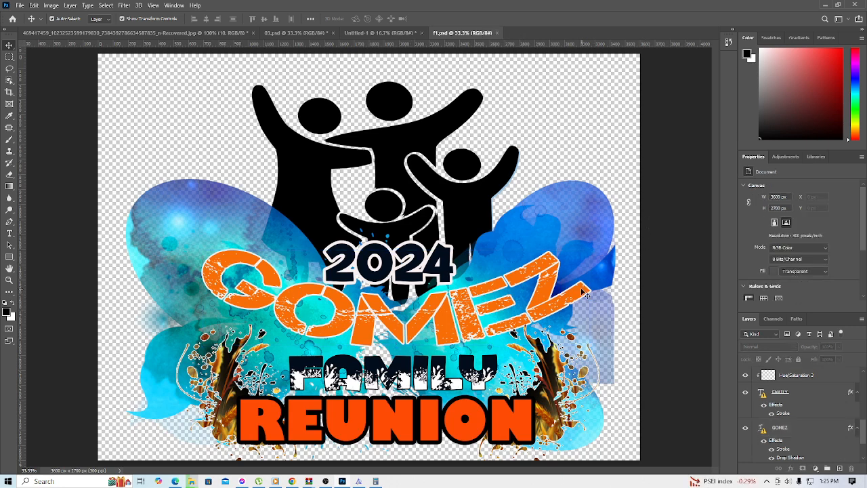
pyautogui.press('y')
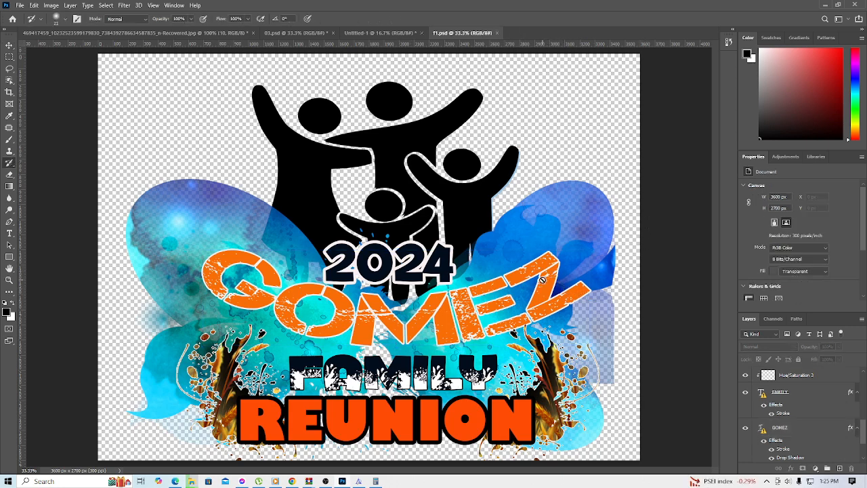
pyautogui.click(544, 284)
pyautogui.click(427, 181)
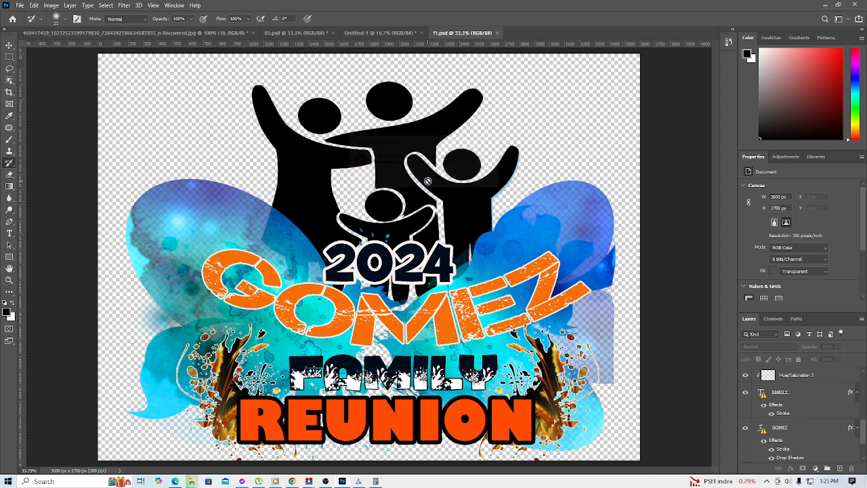
pyautogui.press('t')
pyautogui.click(520, 297)
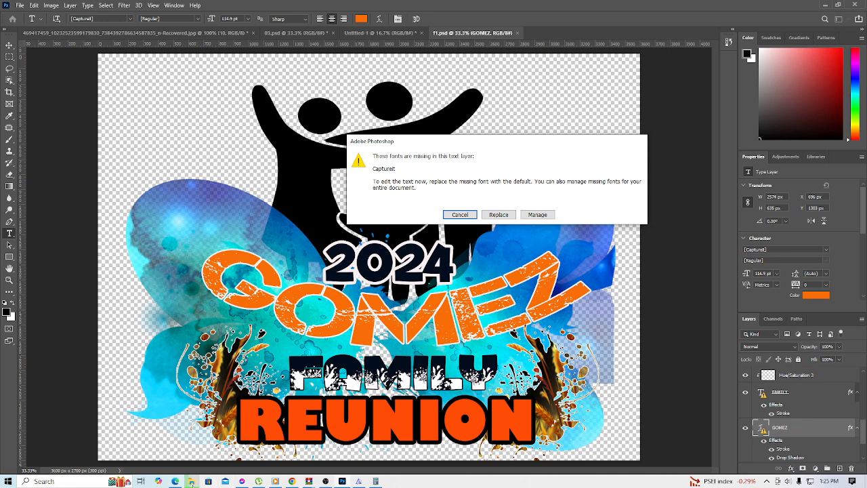
# Step: Switch to Microsoft Edge, search dafont.com for CAPTUREIT, and download the Capture it font
pyautogui.moveTo(176, 482)
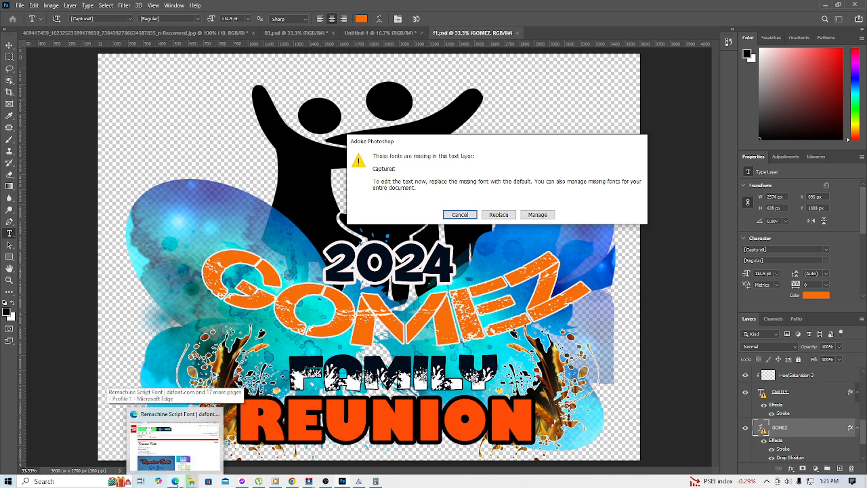
pyautogui.click(175, 481)
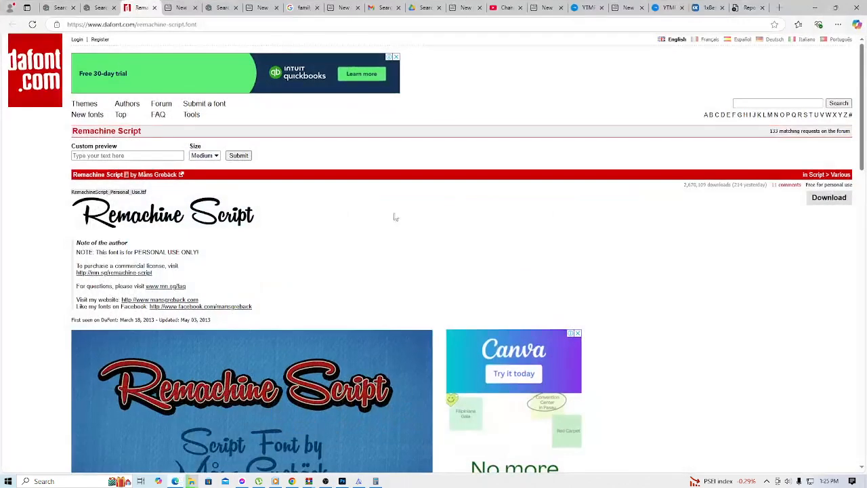
pyautogui.click(786, 103)
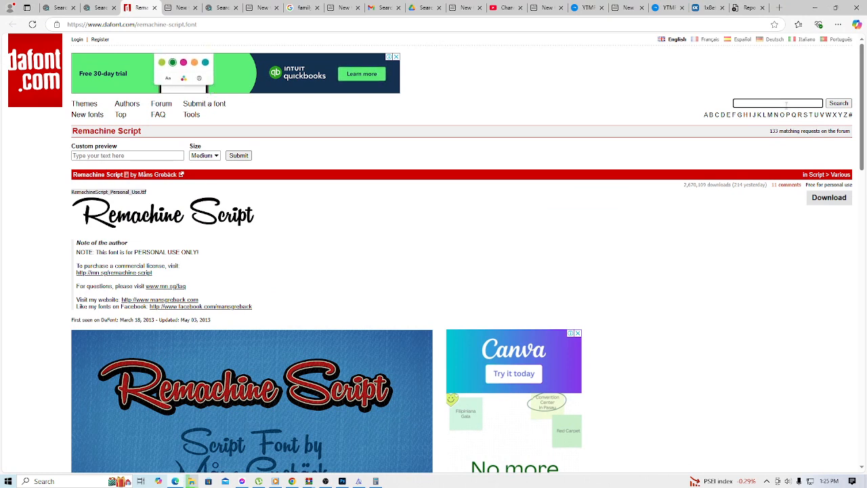
pyautogui.write('CAPTUREIT')
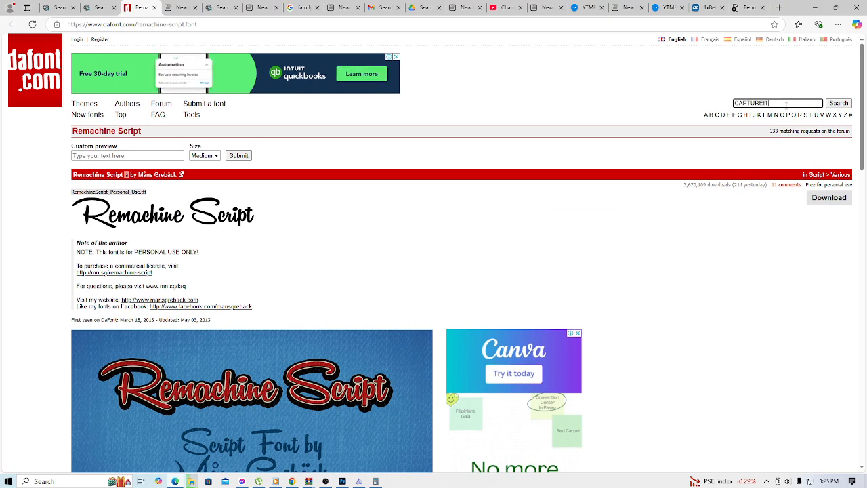
pyautogui.press('Return')
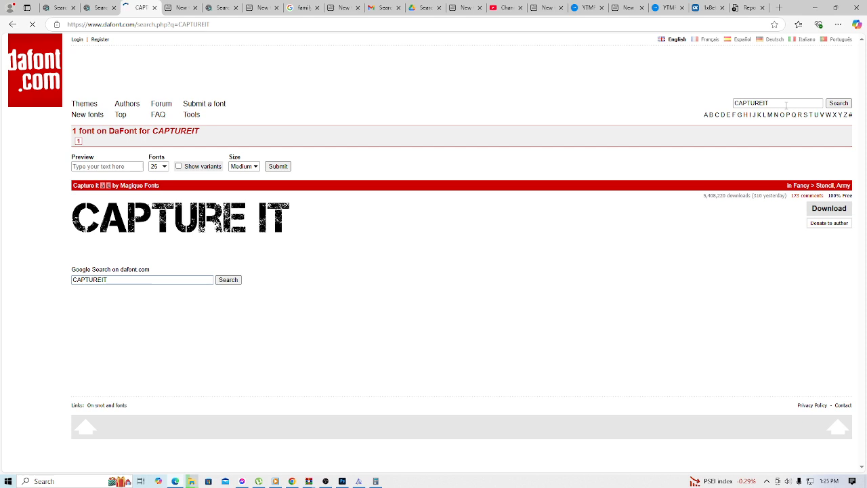
pyautogui.click(829, 209)
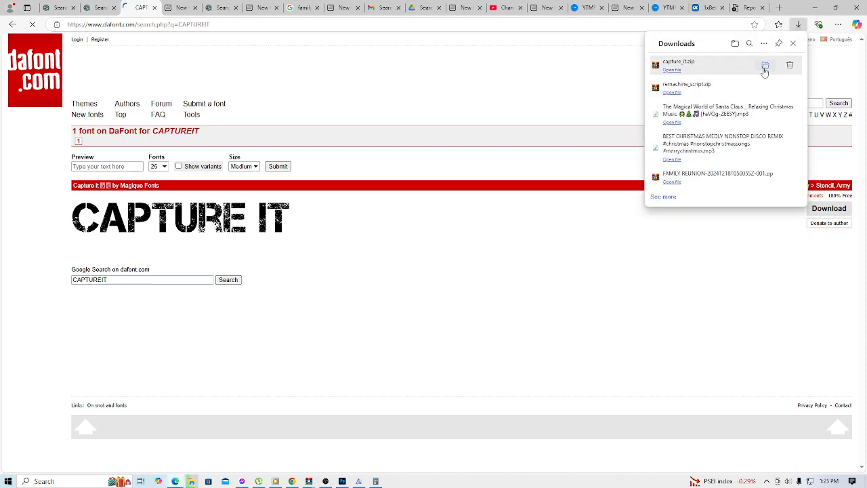
# Step: Install the Remachine Script Personal Use font from remachine_script.zip, replacing the existing copy, and close its preview
pyautogui.click(746, 95)
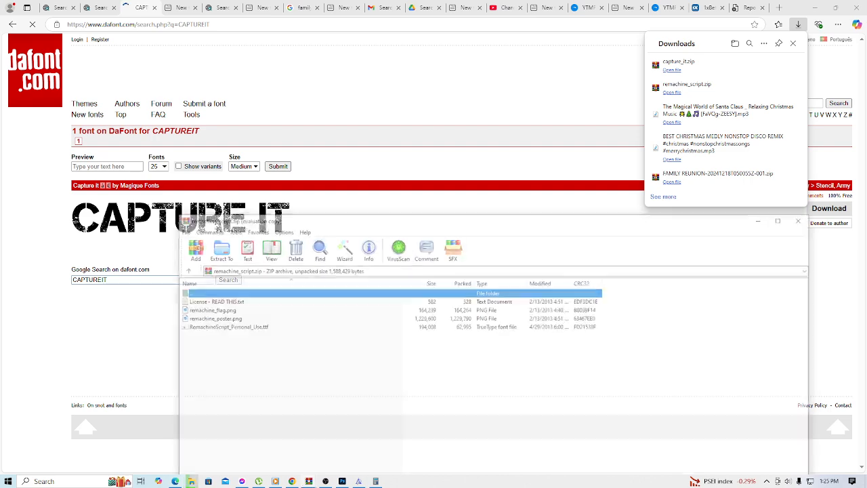
pyautogui.doubleClick(204, 326)
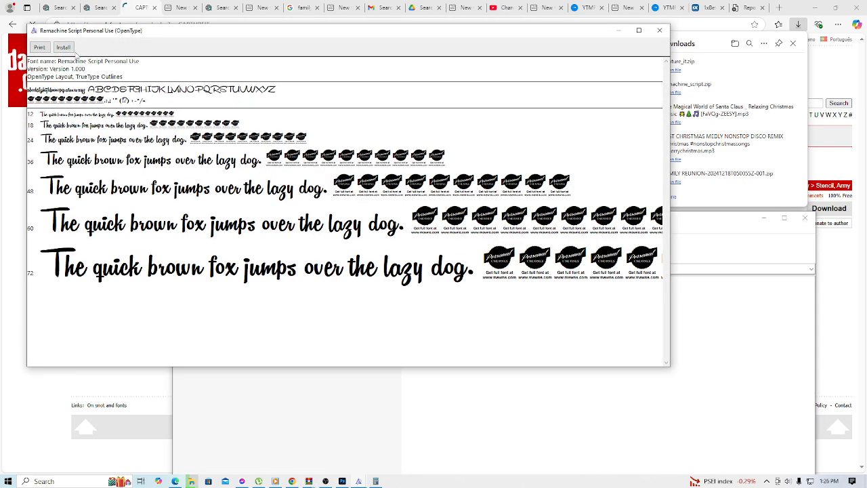
pyautogui.click(63, 47)
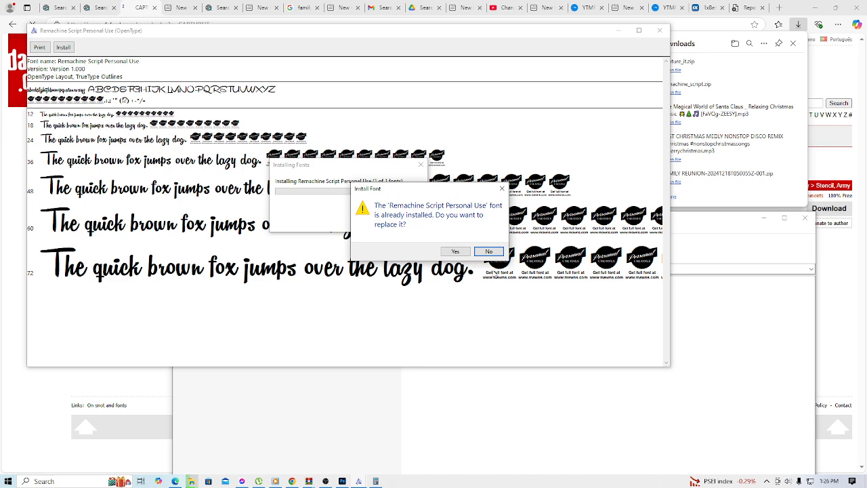
pyautogui.click(461, 253)
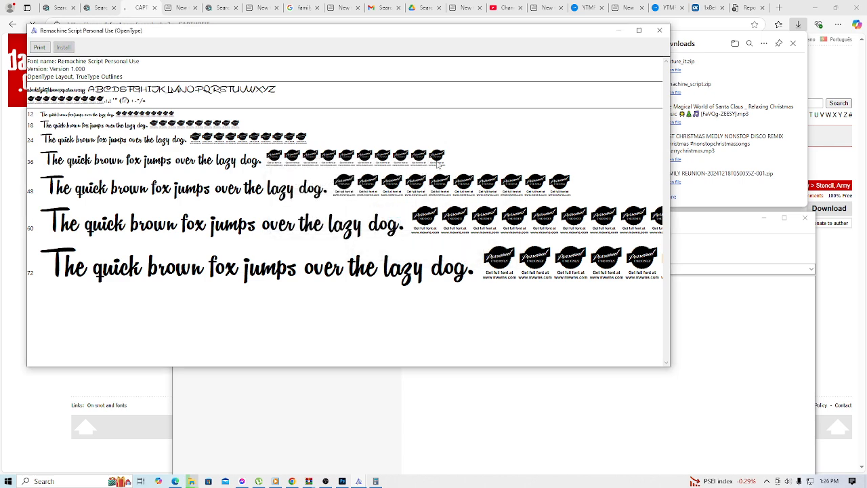
pyautogui.click(659, 29)
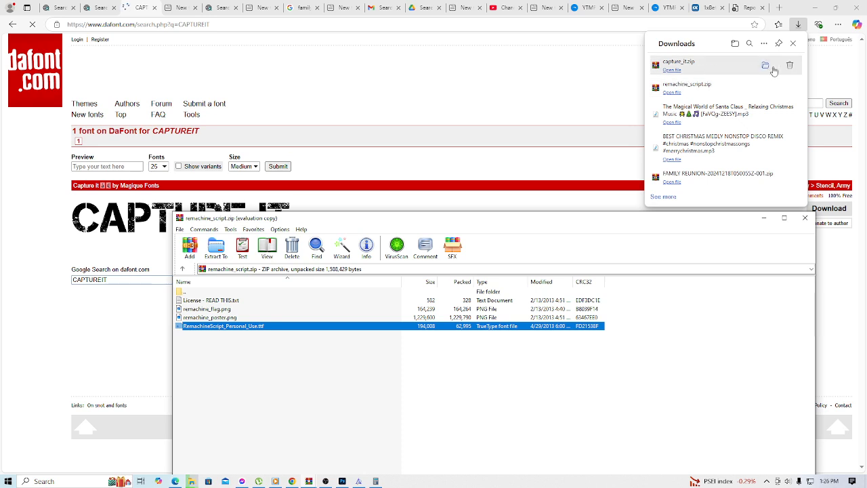
# Step: Open the downloaded capture_it.zip, install the Capture it font from it, and close the font preview
pyautogui.click(766, 67)
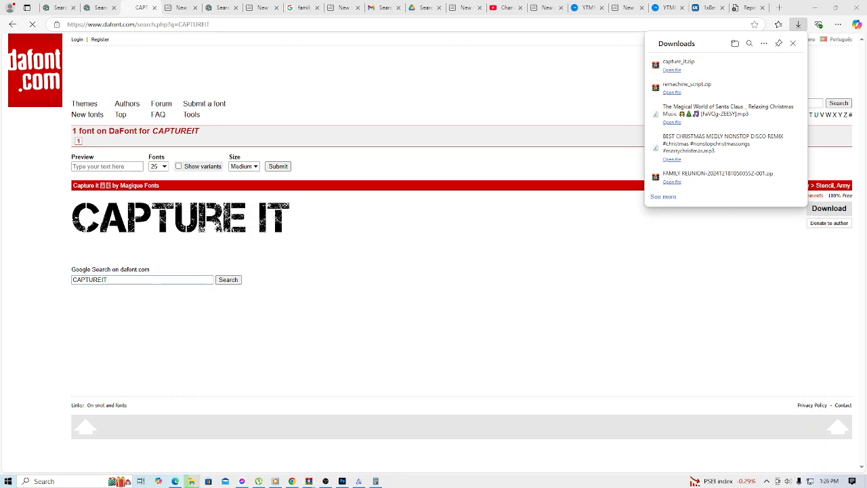
pyautogui.click(672, 71)
pyautogui.doubleClick(201, 301)
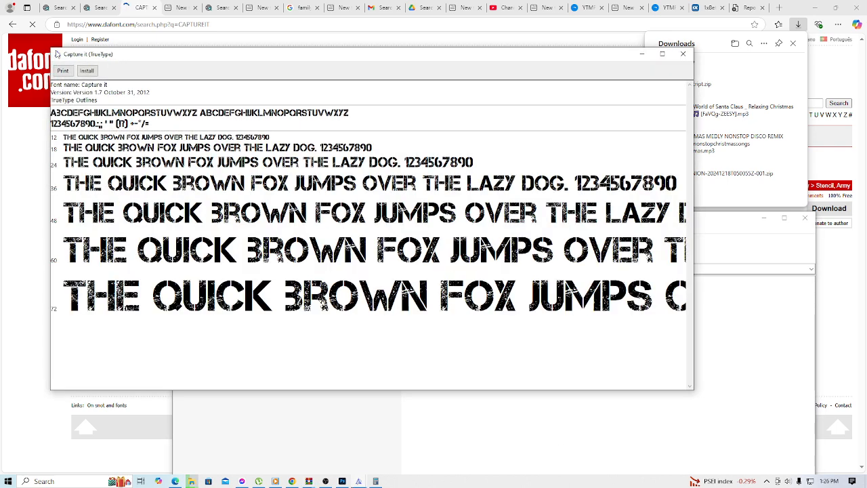
pyautogui.click(87, 71)
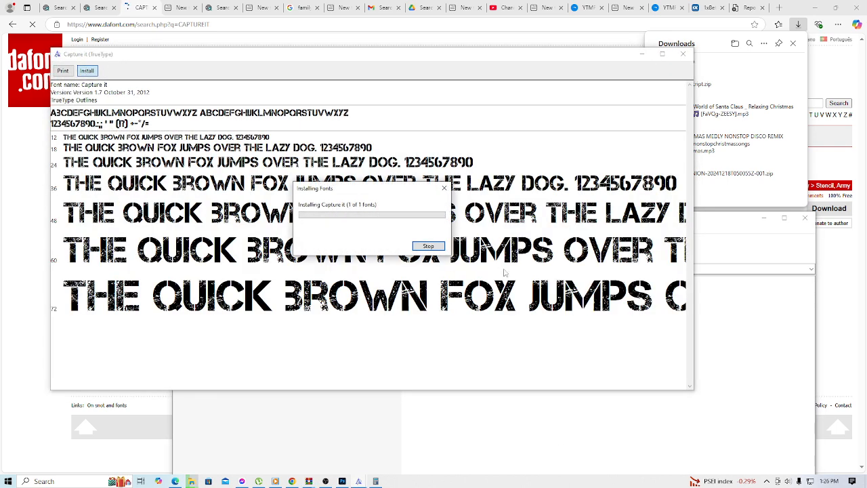
pyautogui.click(682, 56)
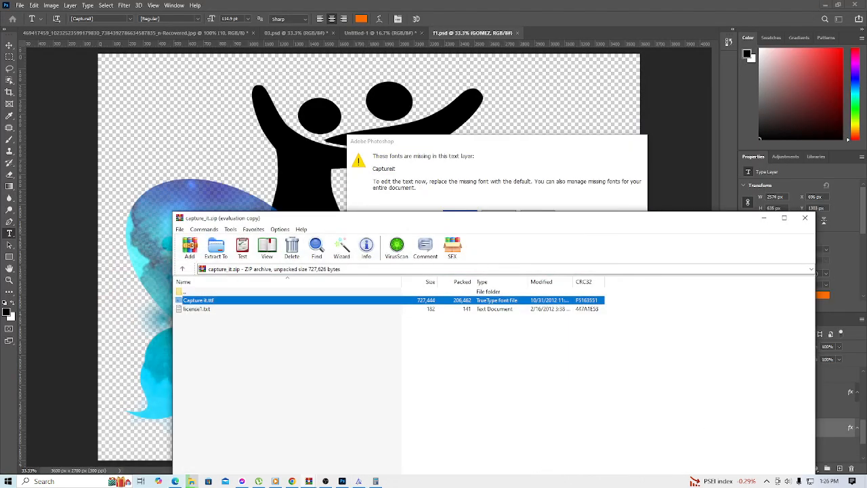
# Step: Switch to Photoshop, replace the orange arched name's missing font with the default, and try to apply Capture it Regular
pyautogui.click(584, 181)
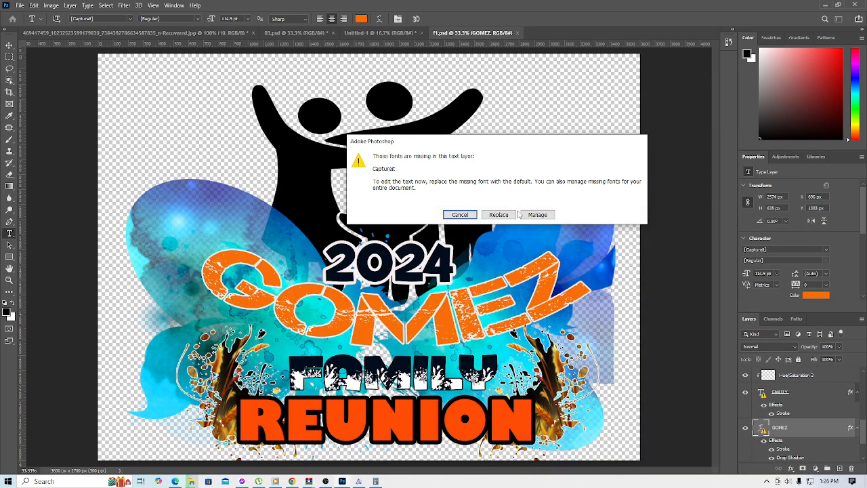
pyautogui.click(503, 215)
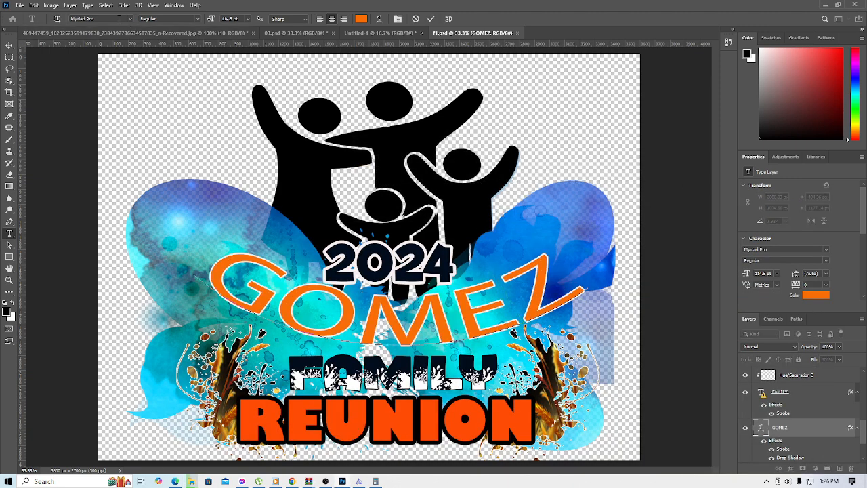
pyautogui.click(119, 18)
pyautogui.write('CA')
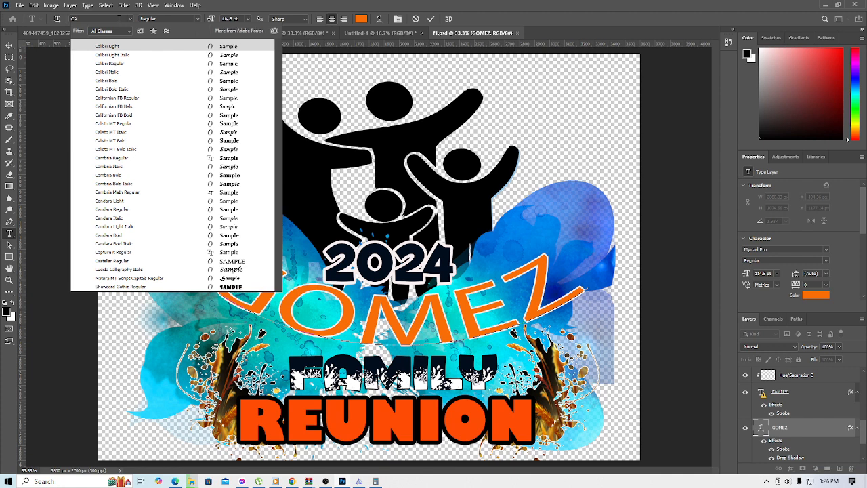
pyautogui.write('PTU')
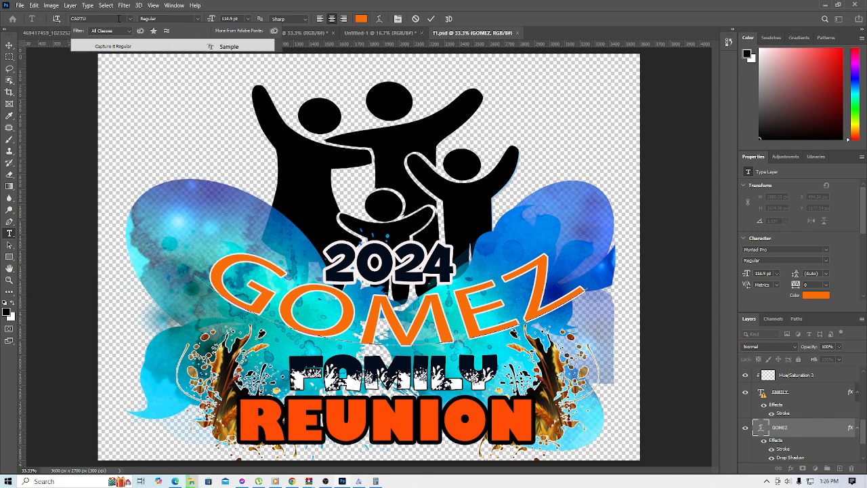
pyautogui.click(115, 46)
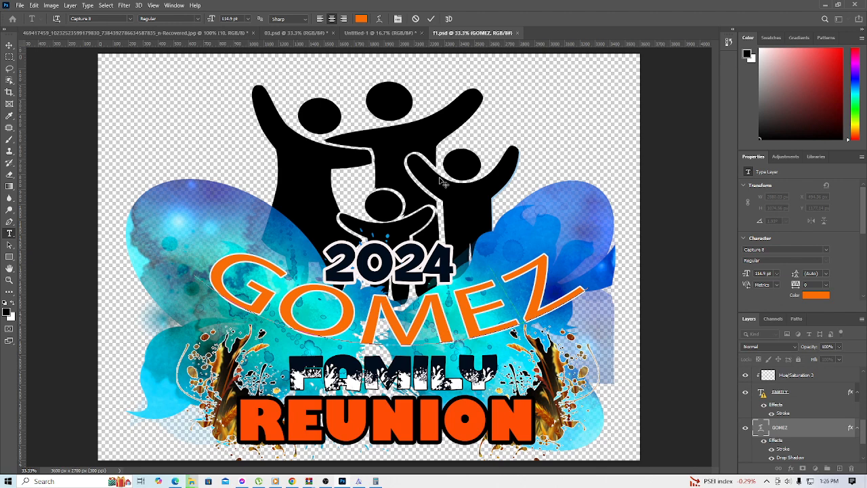
pyautogui.click(815, 415)
pyautogui.click(813, 427)
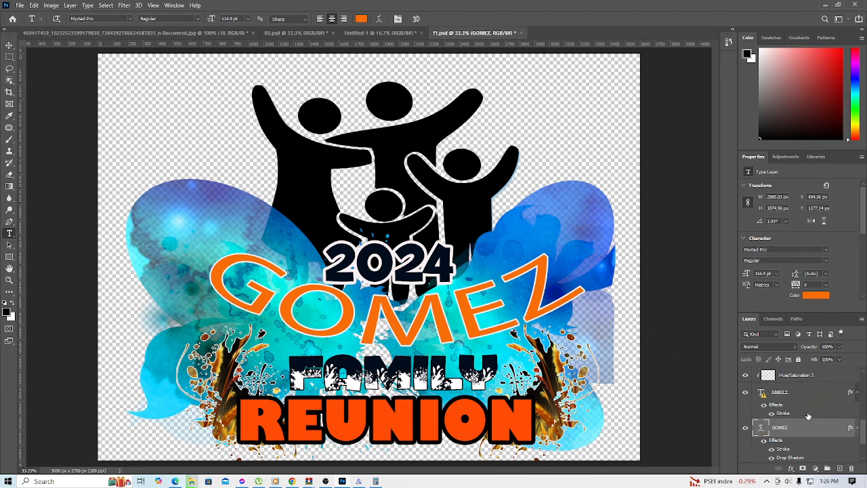
# Step: Set the font of the whole orange arched name layer to Capture it Regular
pyautogui.click(111, 18)
pyautogui.write('CAPTU')
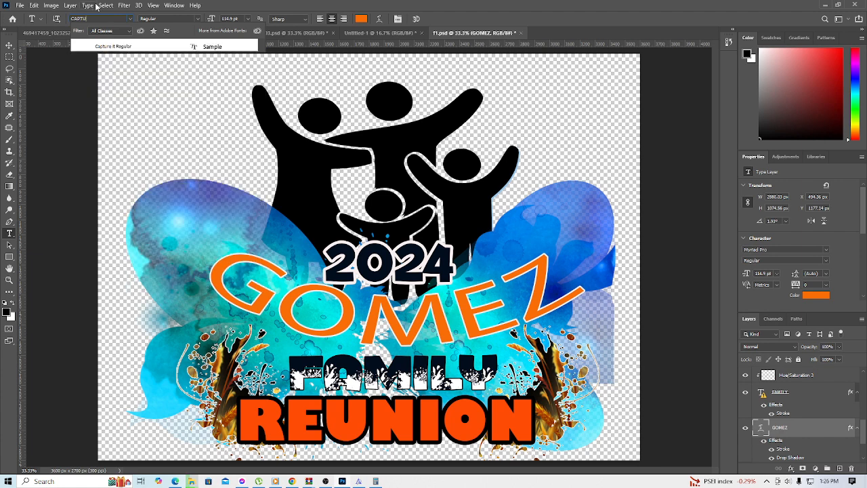
pyautogui.click(119, 47)
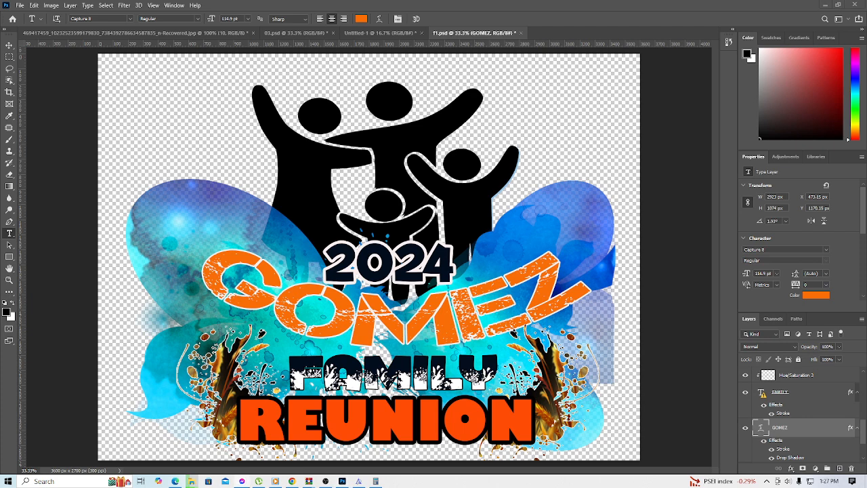
# Step: Replace the orange arched text with two family surnames separated by a slash, and commit the edit
pyautogui.click(466, 332)
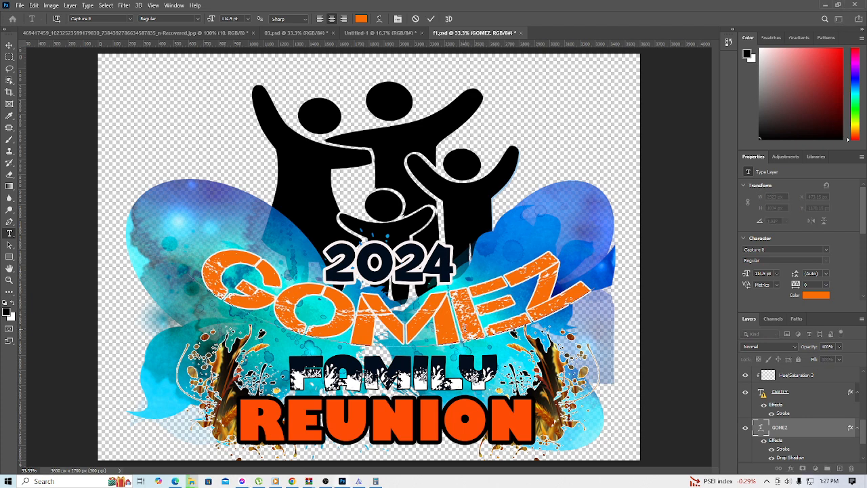
pyautogui.press('Right')
pyautogui.press('Right')
pyautogui.press('BackSpace')
pyautogui.press('BackSpace')
pyautogui.press('BackSpace')
pyautogui.press('BackSpace')
pyautogui.press('BackSpace')
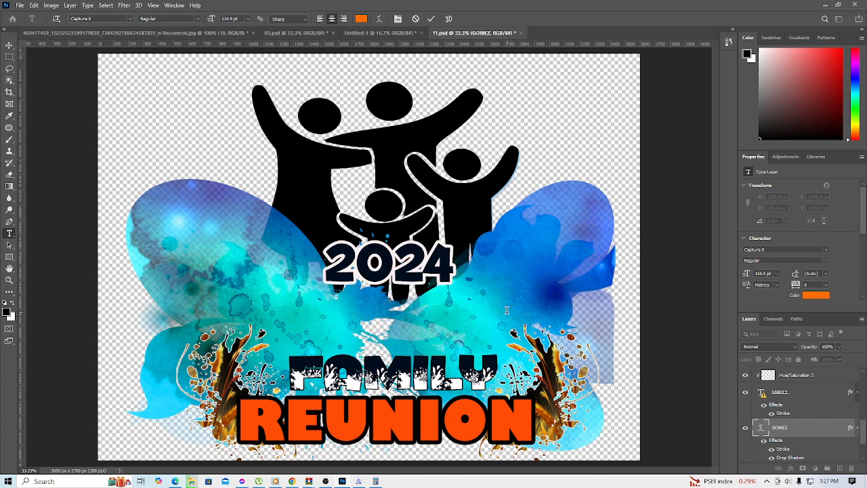
pyautogui.write('SU')
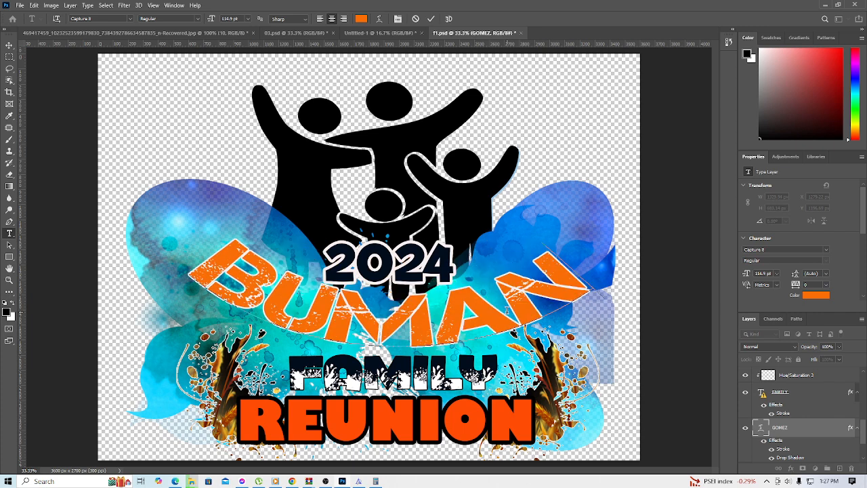
pyautogui.write('LAG')
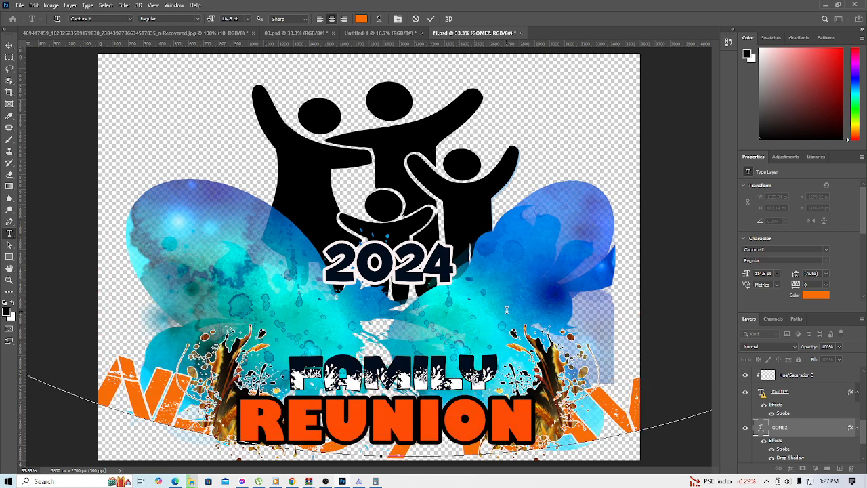
pyautogui.click(431, 18)
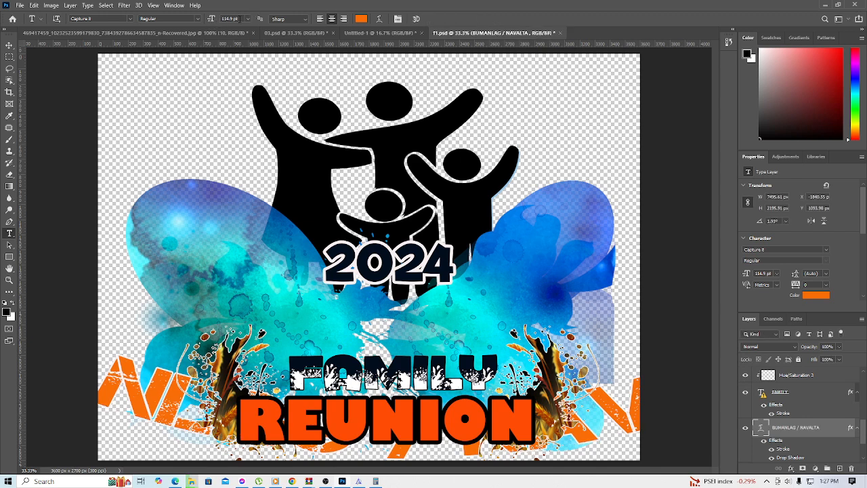
# Step: Reduce the arched surname text's font size to 104 pt
pyautogui.moveTo(241, 19); pyautogui.dragTo(212, 29)
pyautogui.press('Down')
pyautogui.press('Down')
pyautogui.press('Down')
pyautogui.press('Down')
pyautogui.press('Down')
pyautogui.press('Down')
pyautogui.press('Down')
pyautogui.press('Down')
pyautogui.press('Down')
pyautogui.press('Down')
pyautogui.press('Down')
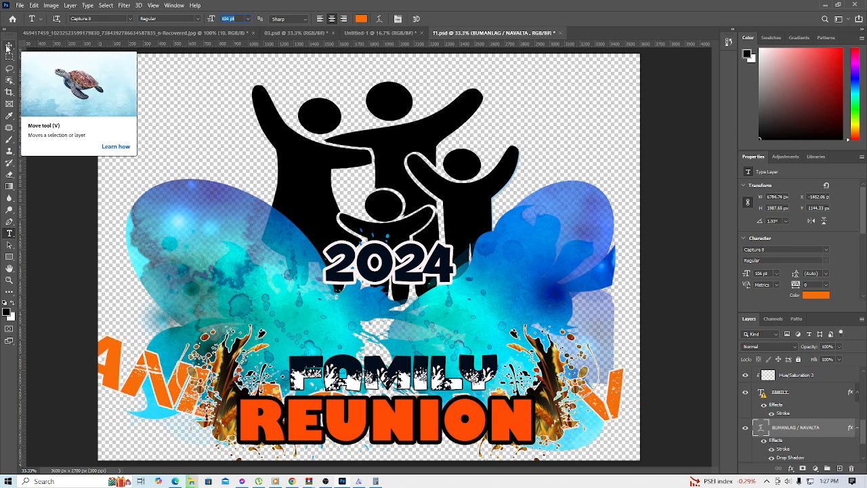
# Step: Scale the arched surname text proportionally to about 47.62% and move it up over the blue splash, above FAMILY
pyautogui.click(9, 46)
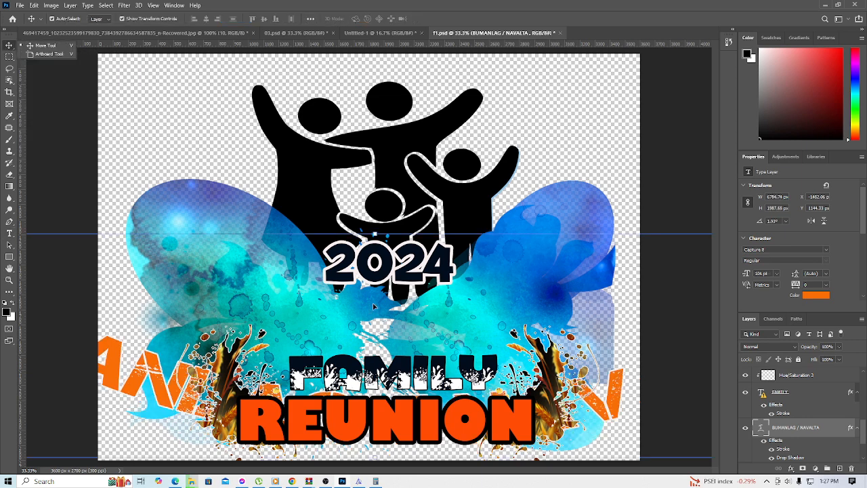
pyautogui.click(375, 234)
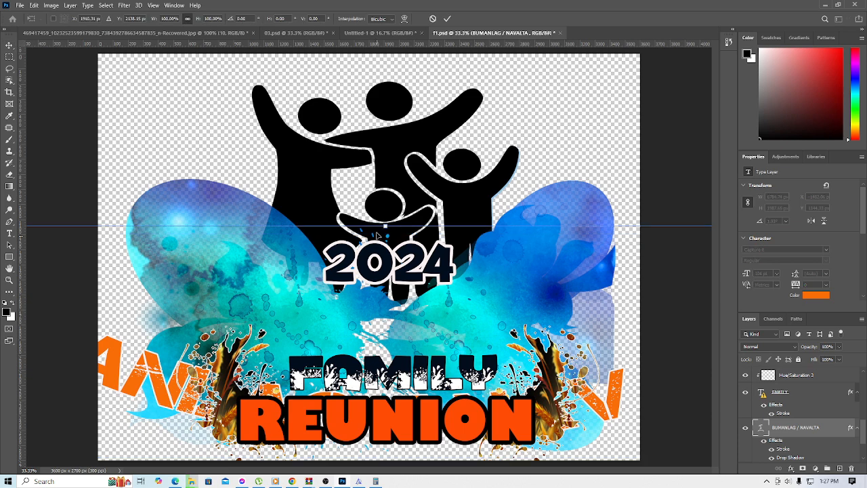
pyautogui.moveTo(382, 231); pyautogui.dragTo(376, 257)
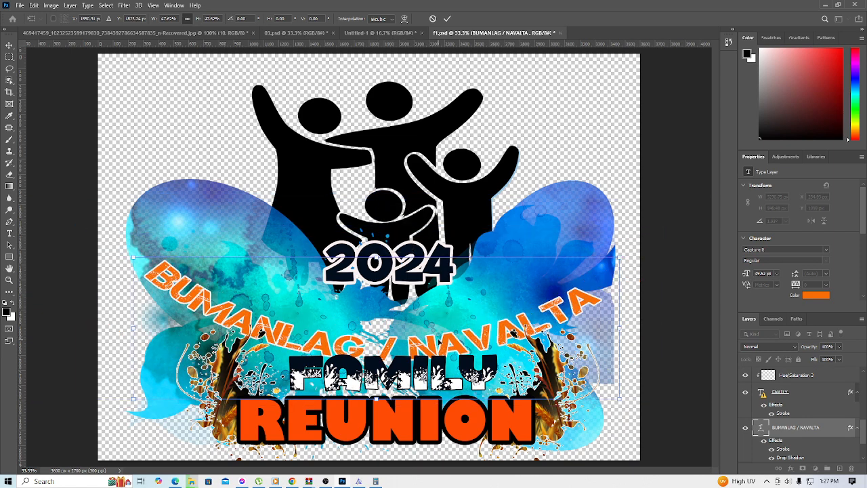
pyautogui.moveTo(439, 329); pyautogui.dragTo(444, 300)
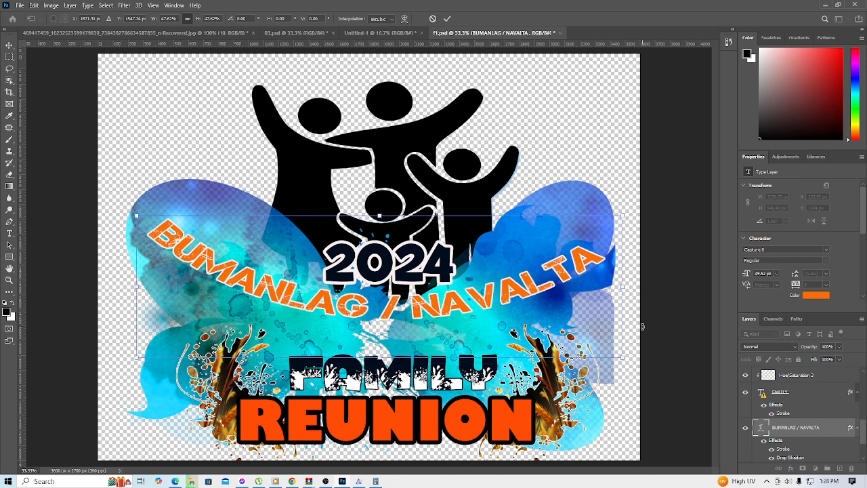
pyautogui.click(447, 19)
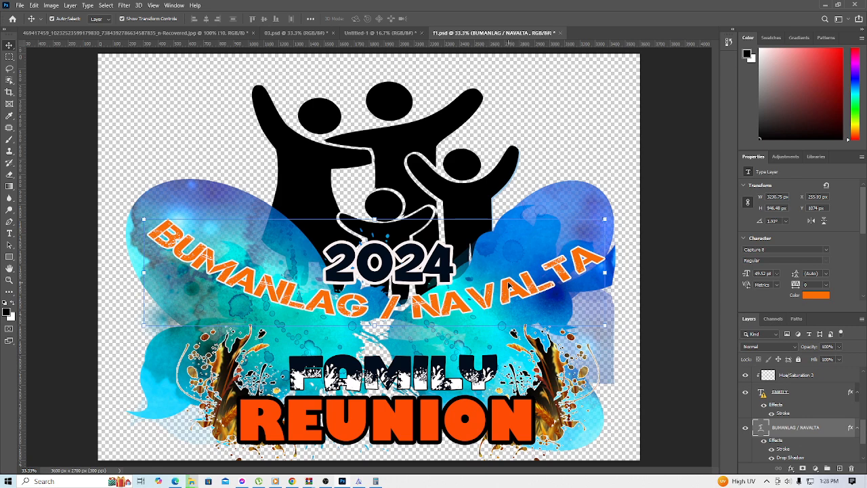
# Step: Delete the orange arched surname text layer and clear the layer selection
pyautogui.click(509, 285)
pyautogui.press('Delete')
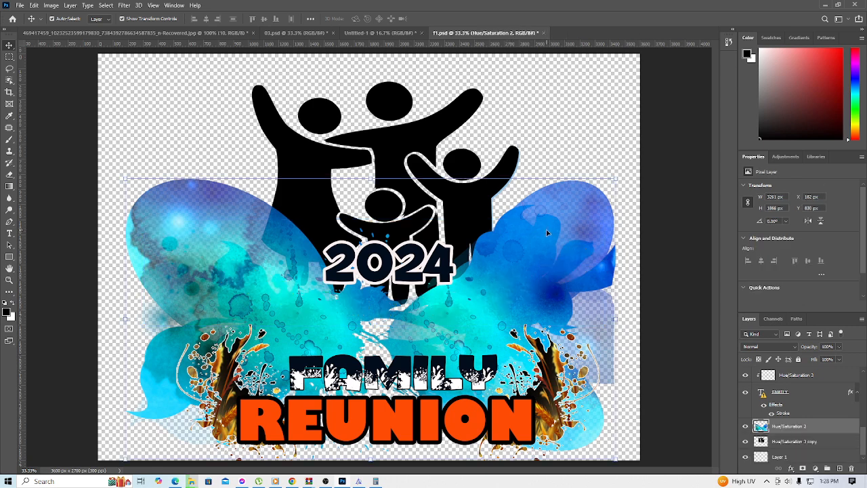
pyautogui.click(569, 134)
# Step: Duplicate the 2024 text directly below the original, above FAMILY, and try to edit the copy's text
pyautogui.moveTo(417, 279); pyautogui.dragTo(419, 332)
pyautogui.press('t')
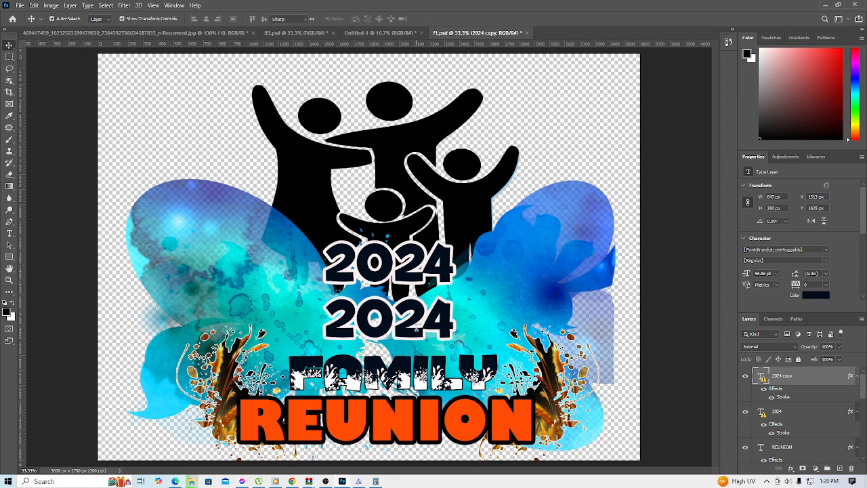
pyautogui.click(429, 321)
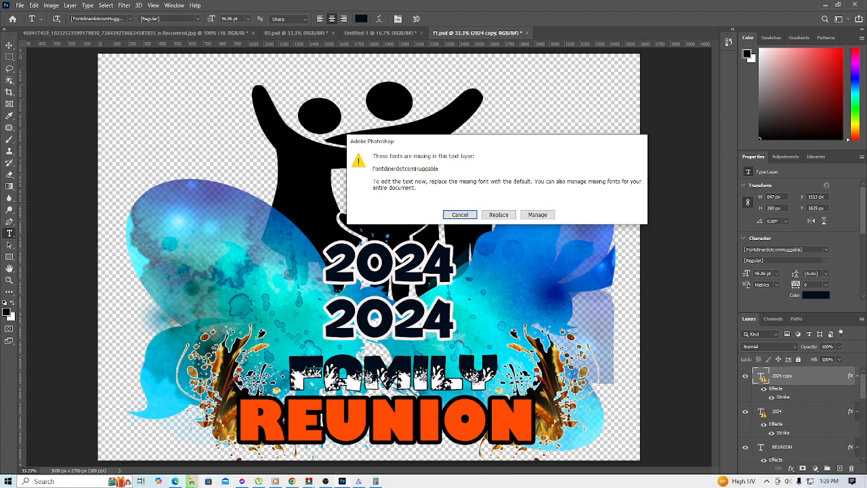
# Step: Find the Sticky Notes app through Windows search and open it
pyautogui.click(7, 482)
pyautogui.moveTo(4, 449)
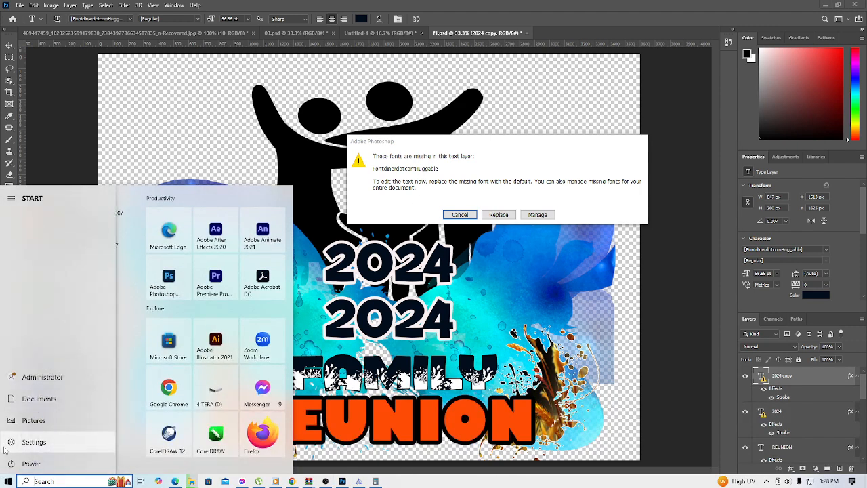
pyautogui.write('NO')
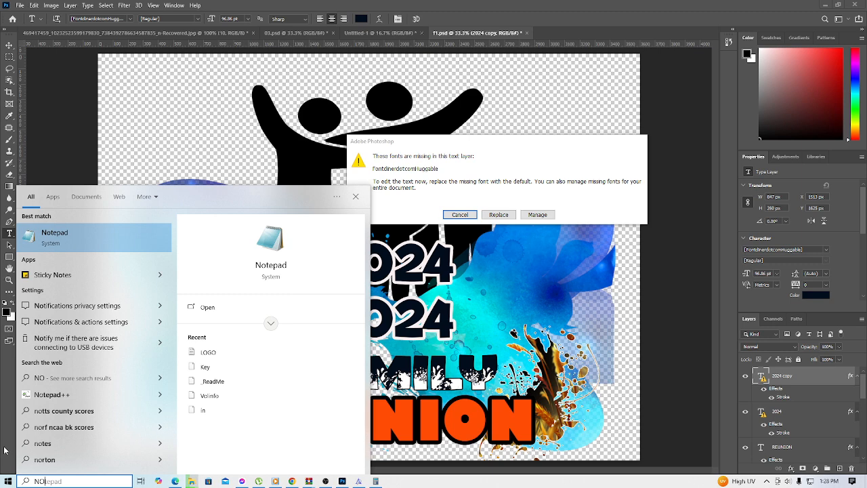
pyautogui.press('Down')
pyautogui.press('Down')
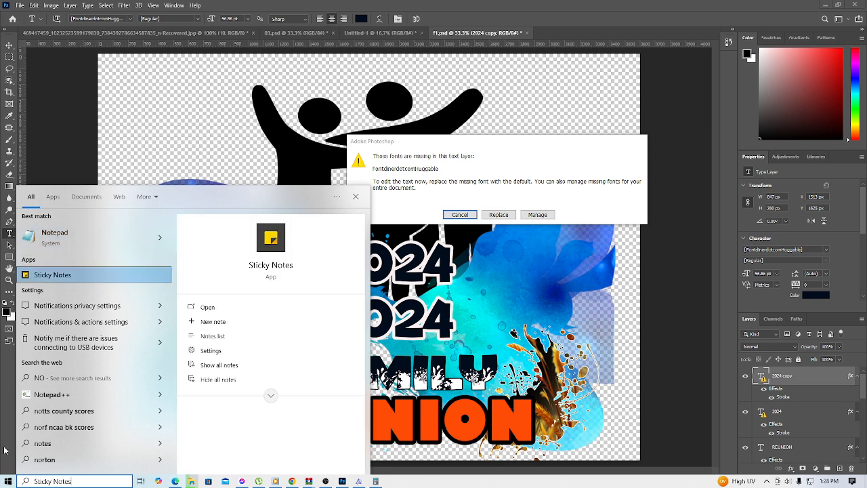
pyautogui.press('Return')
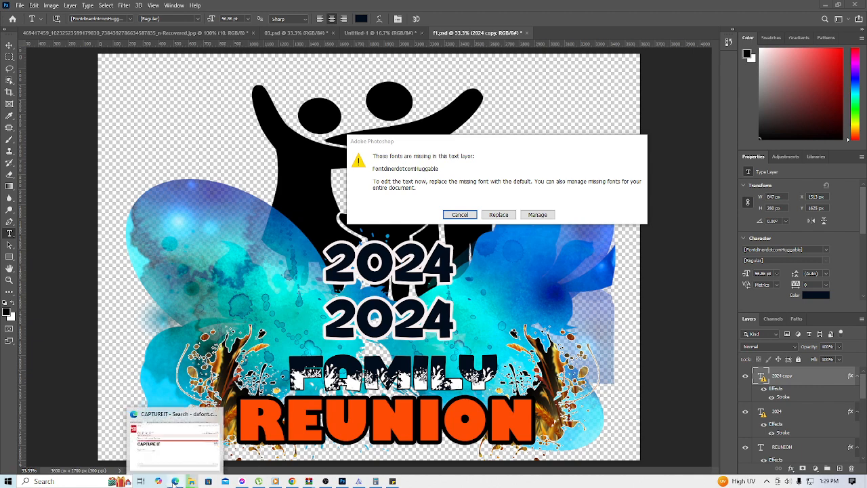
# Step: Switch to the browser, search DaFont for FONTDINERDOTCOMHUGGABLE, and download the Fontdinerdotcom Huggable font
pyautogui.click(173, 467)
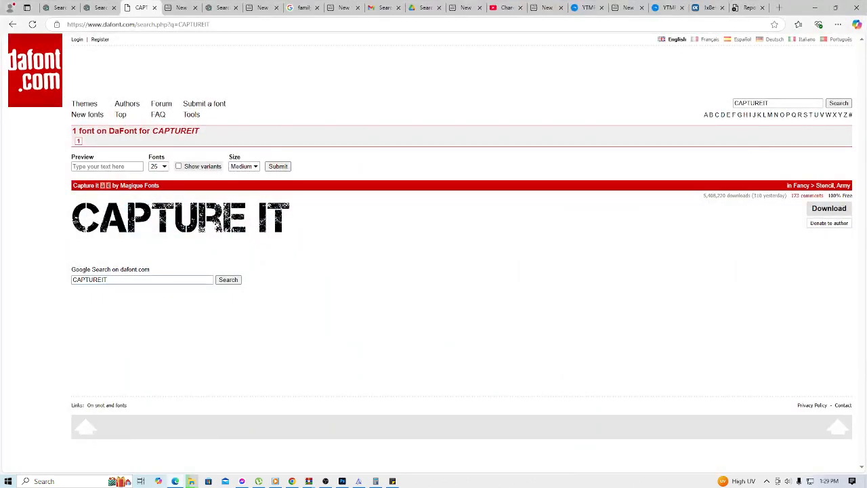
pyautogui.doubleClick(770, 104)
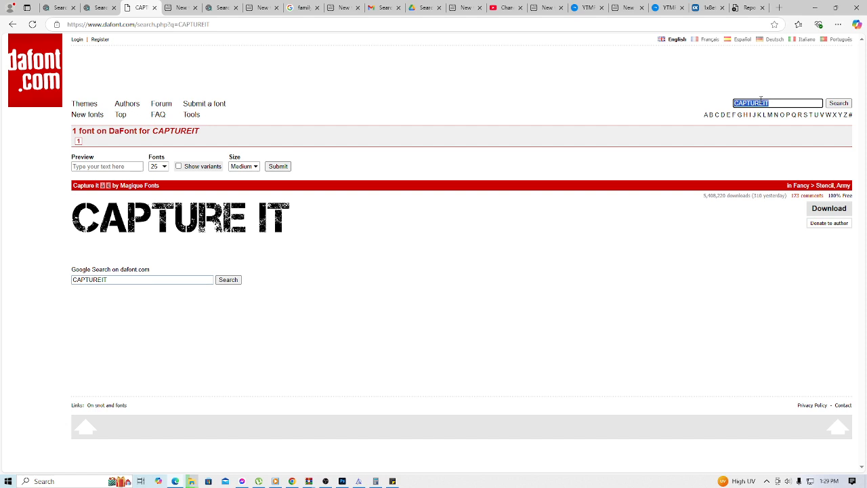
pyautogui.write('FONTDINERDOTCOMHUGGABLE')
pyautogui.press('Return')
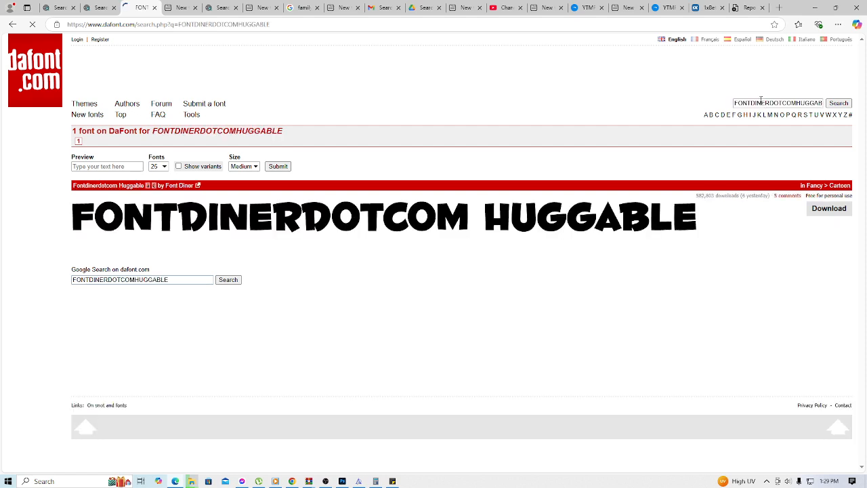
pyautogui.click(836, 214)
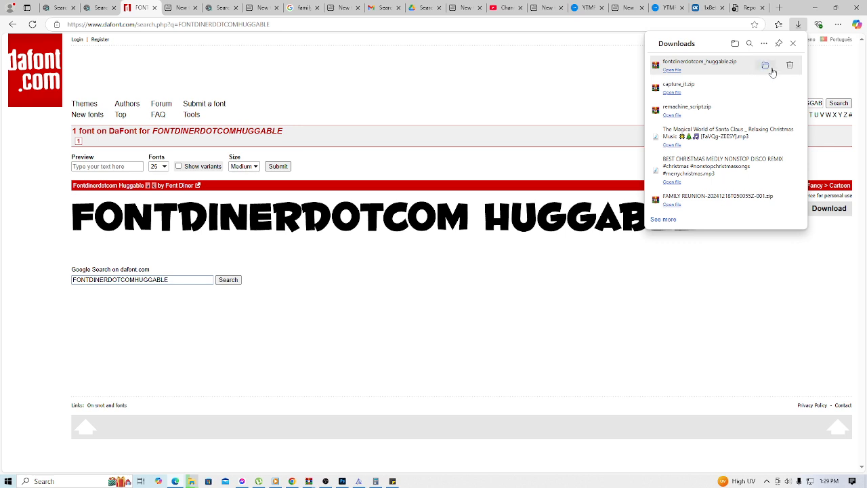
# Step: Open the downloaded fontdinerdotcom_huggable.zip, install its TrueType font file, and put the font preview and browser away
pyautogui.click(769, 68)
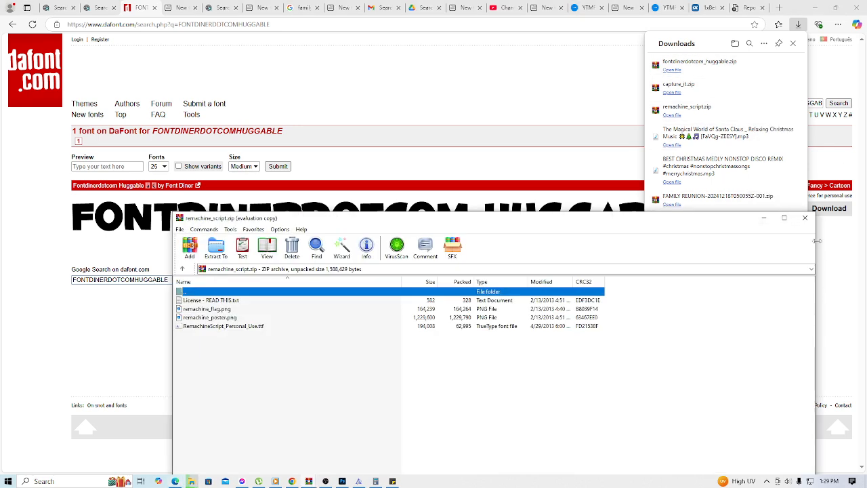
pyautogui.click(804, 218)
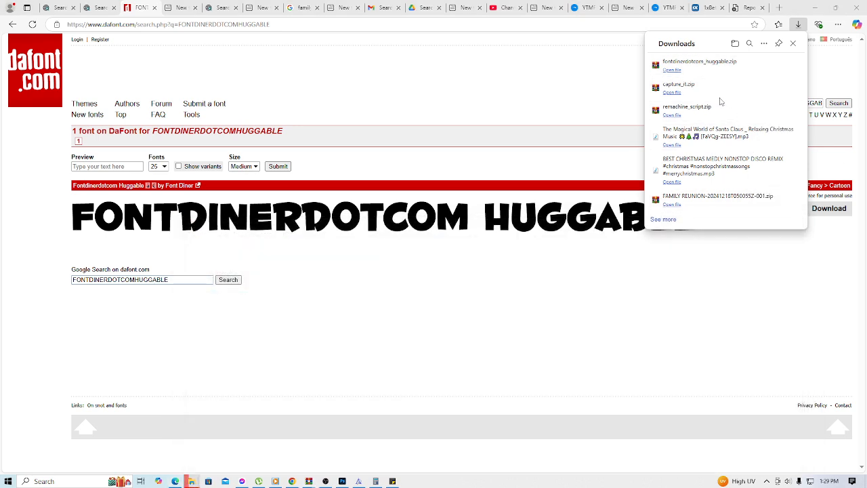
pyautogui.click(671, 70)
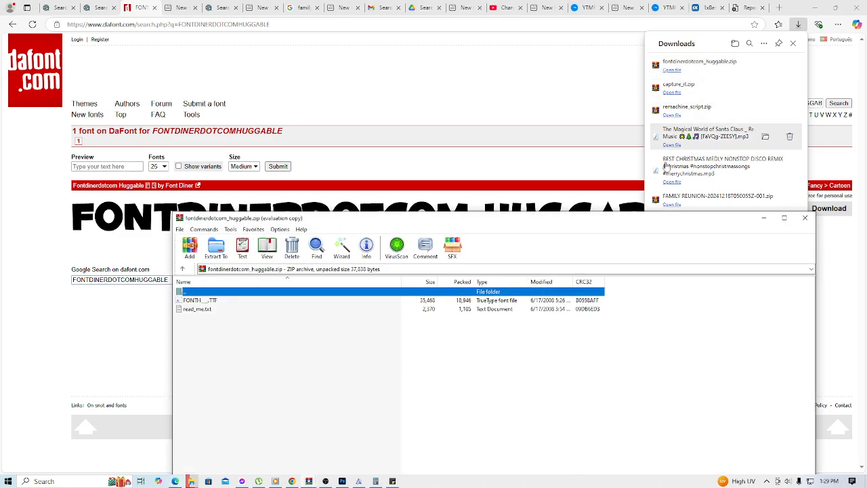
pyautogui.doubleClick(196, 300)
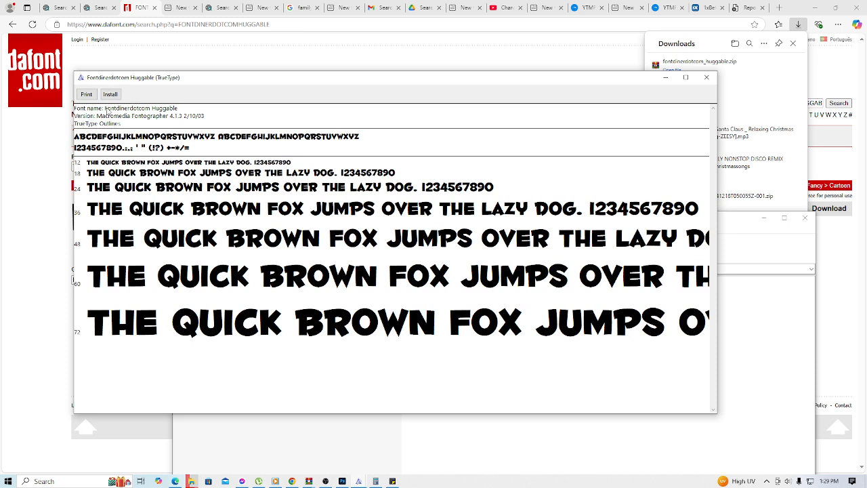
pyautogui.click(110, 95)
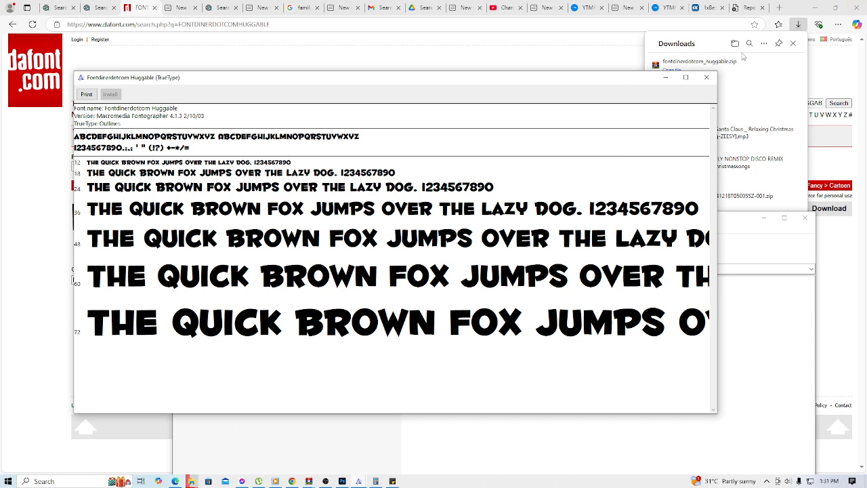
pyautogui.click(707, 78)
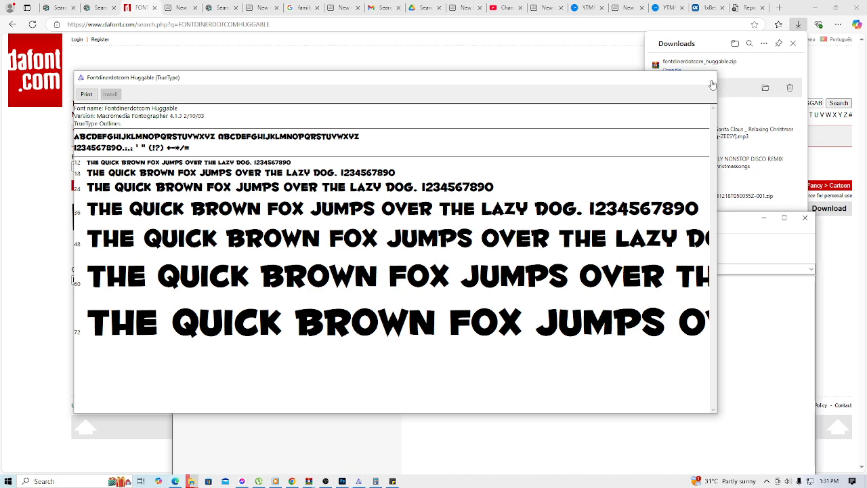
pyautogui.click(817, 8)
# Step: Replace the missing font in the lower 2024 copy and set that text to Fontdinerdotcom Huggable Regular
pyautogui.click(519, 156)
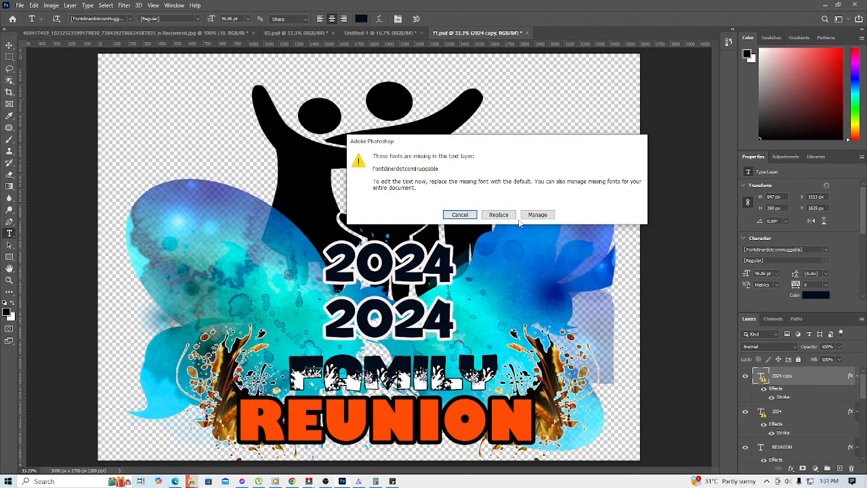
pyautogui.click(492, 217)
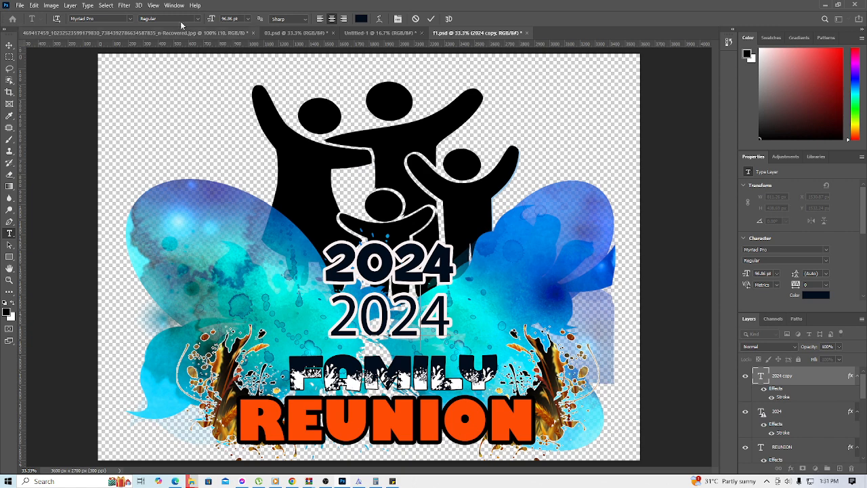
pyautogui.click(670, 244)
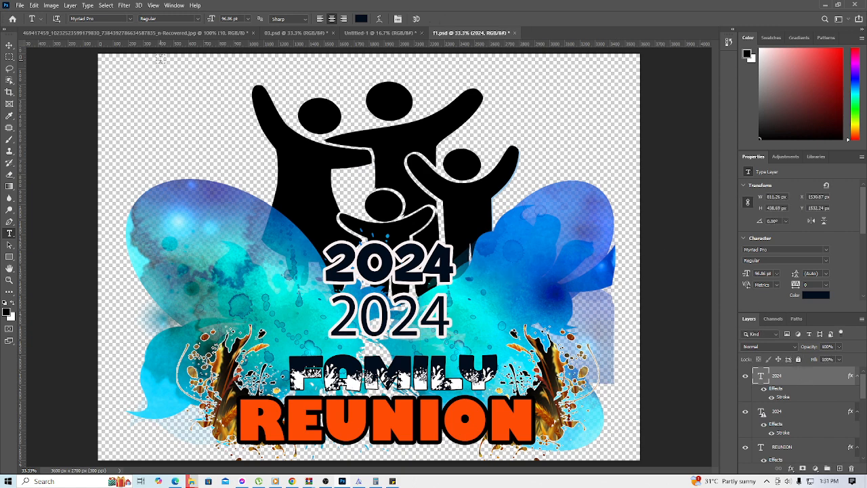
pyautogui.click(113, 18)
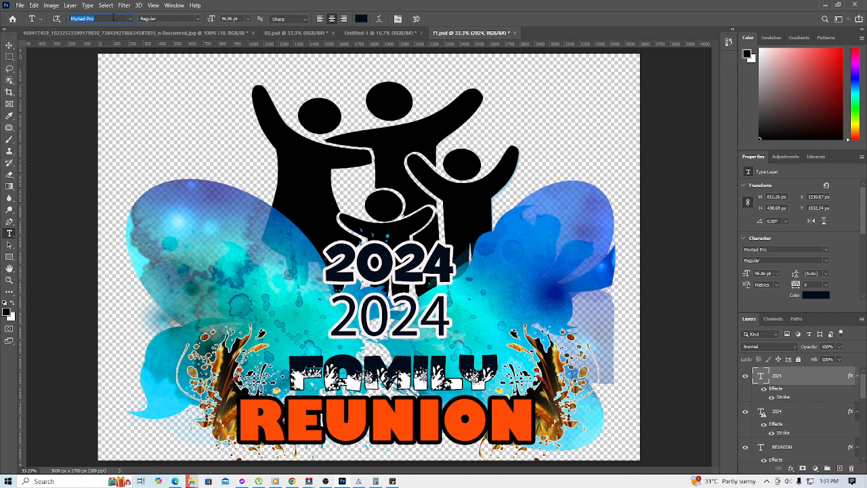
pyautogui.write('FON')
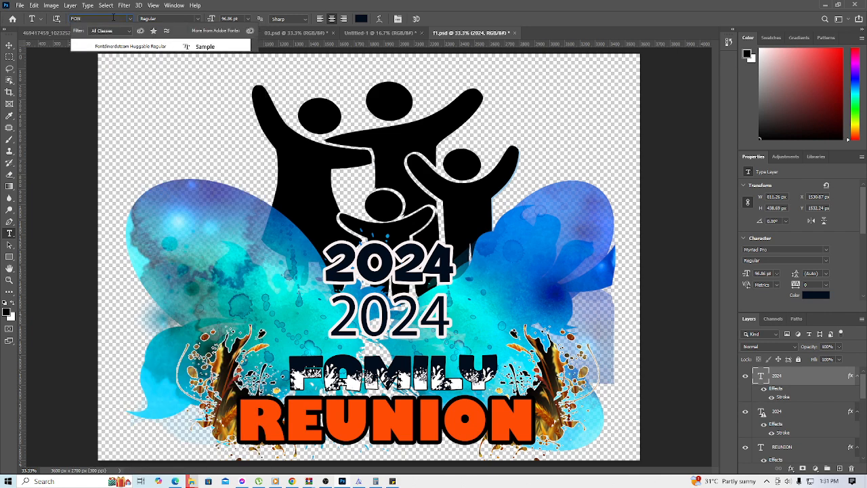
pyautogui.click(122, 46)
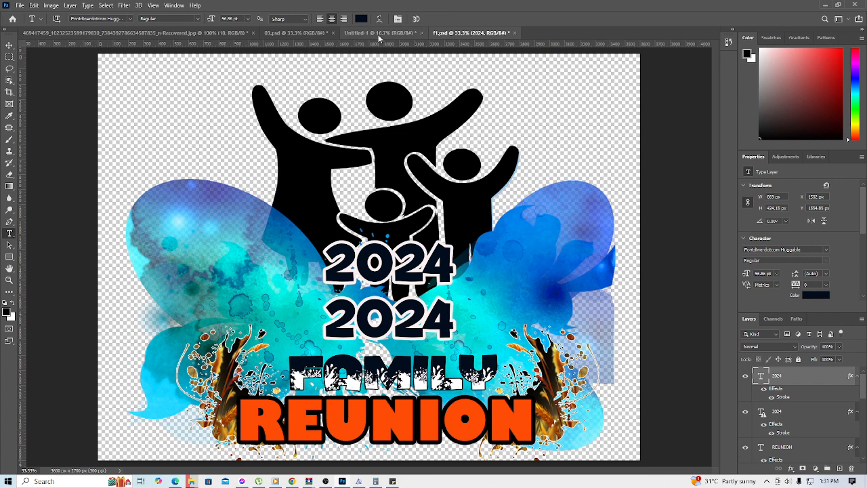
# Step: Recolor the lower 2024 text with the orange sampled from the REUNION lettering
pyautogui.click(361, 19)
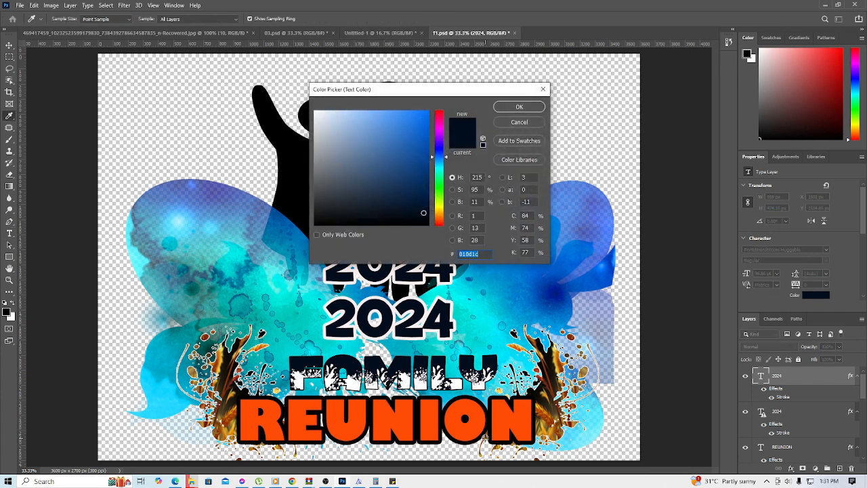
pyautogui.click(395, 418)
pyautogui.click(519, 107)
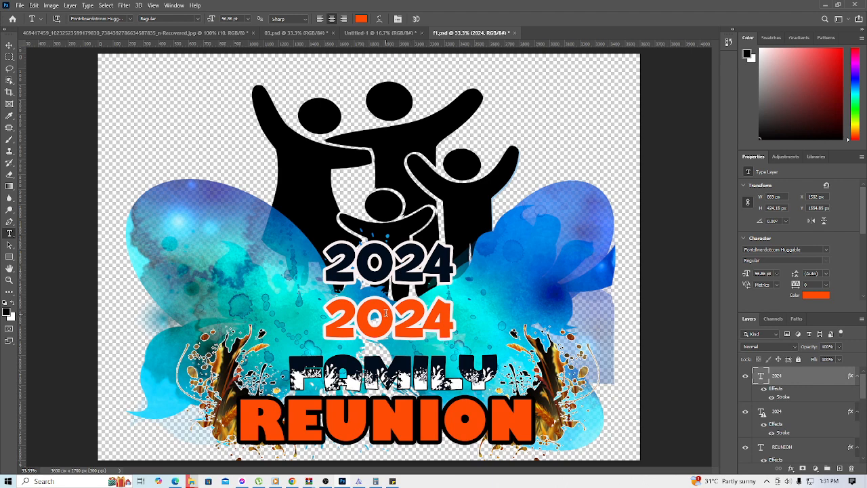
# Step: Replace the orange 2024 copy's text with the two family surnames in capitals, separated by a spaced slash
pyautogui.click(424, 310)
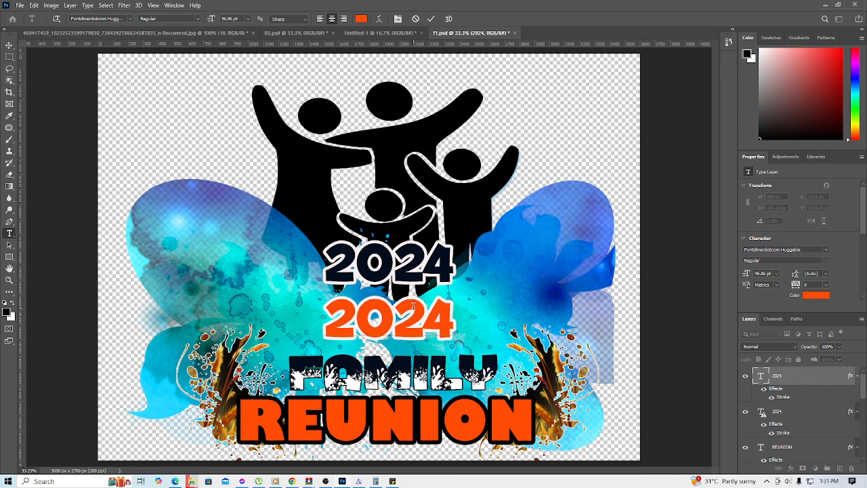
pyautogui.press('BackSpace')
pyautogui.press('BackSpace')
pyautogui.press('BackSpace')
pyautogui.press('BackSpace')
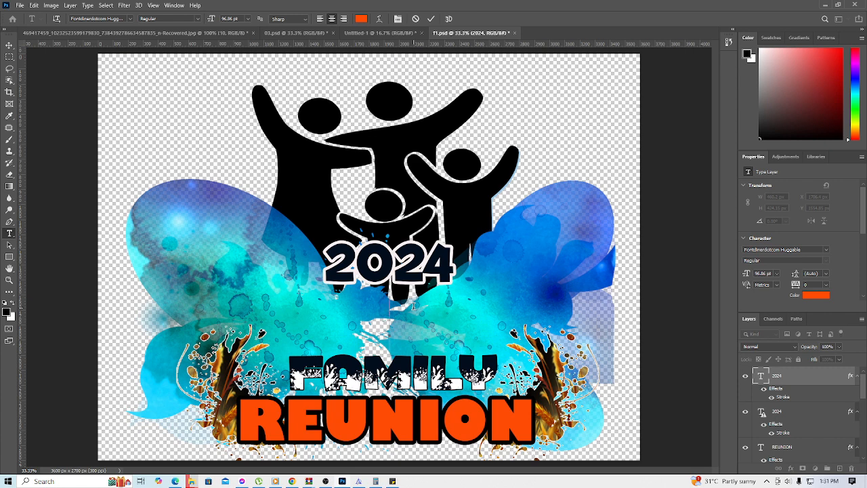
pyautogui.write('BUMA')
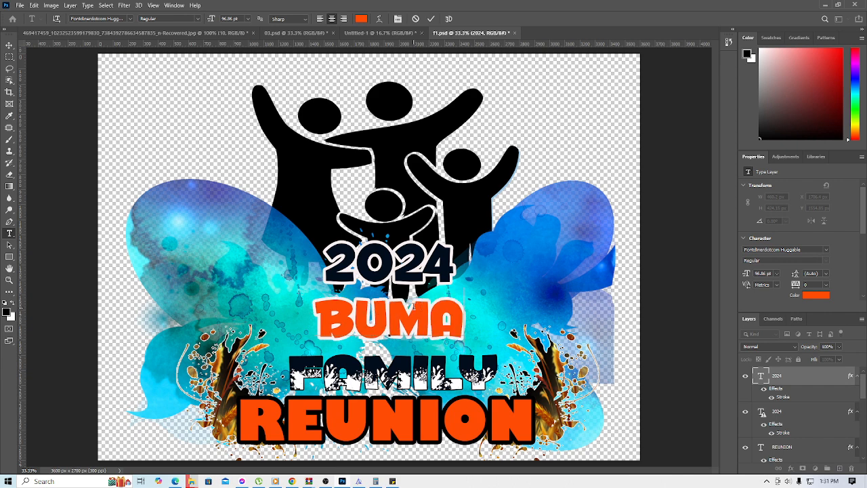
pyautogui.write('NLAG')
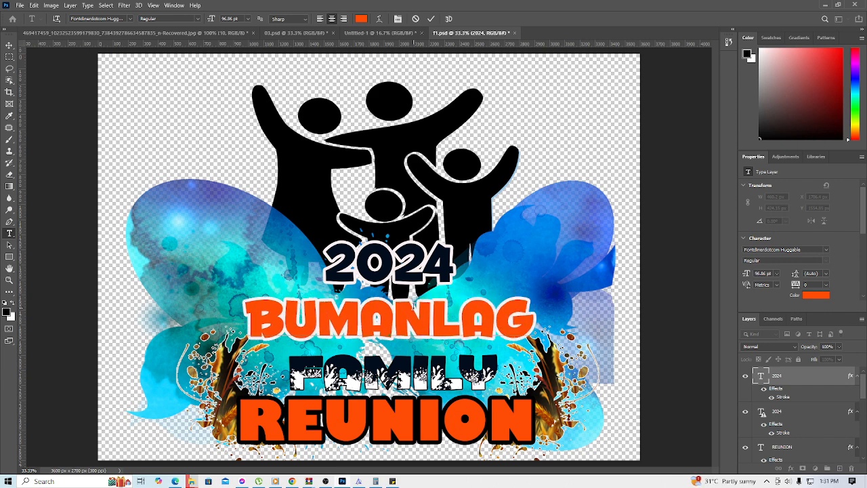
pyautogui.write(' /')
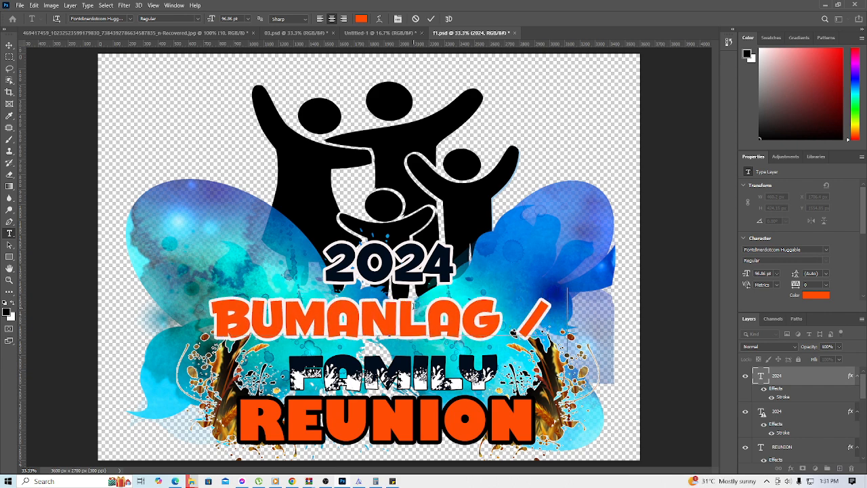
pyautogui.write(' NAVAL')
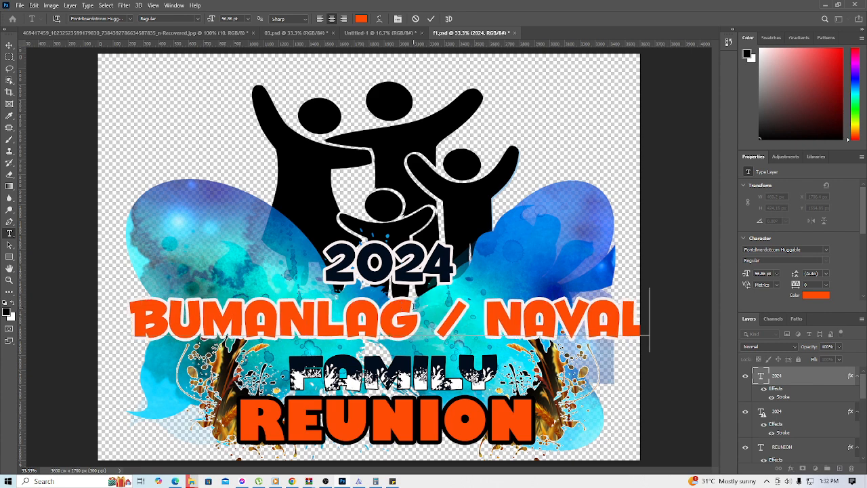
pyautogui.write('T')
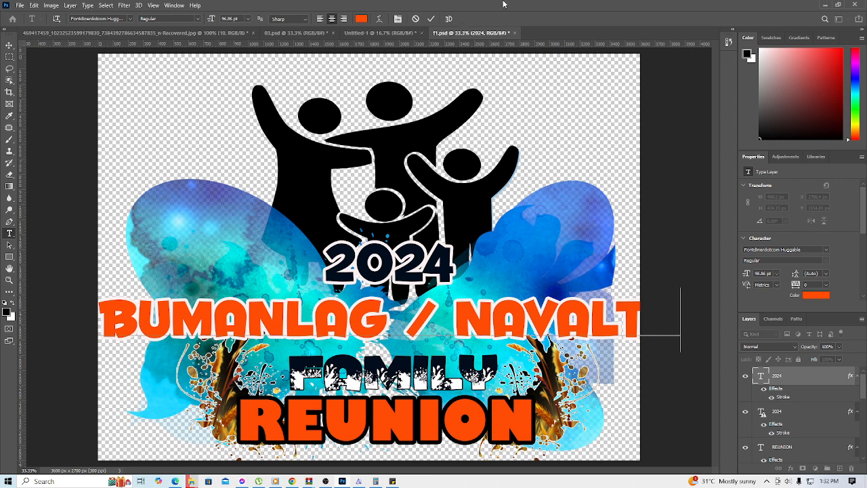
pyautogui.click(431, 18)
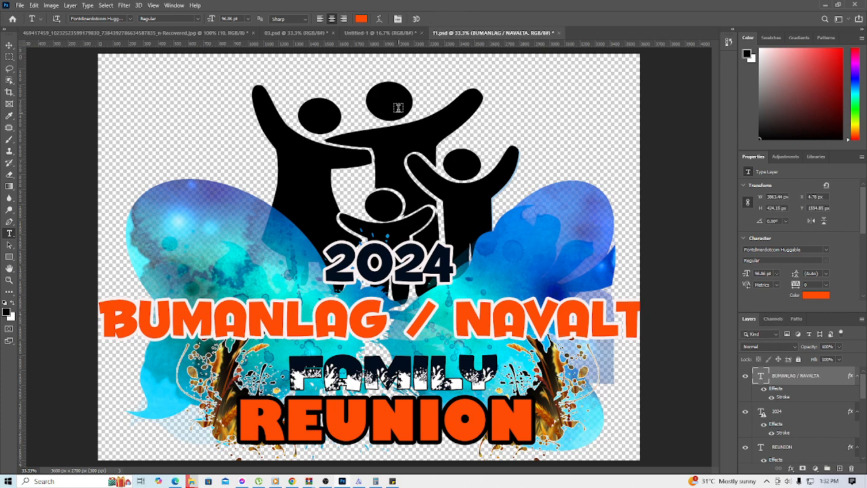
# Step: Select all the reunion artwork layers in T1.psd and copy them into the blank Untitled-1 layout, near its center
pyautogui.click(8, 45)
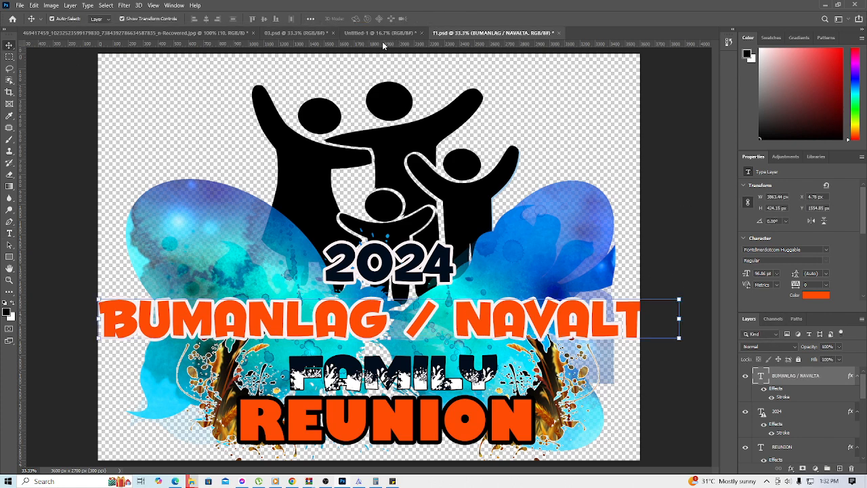
pyautogui.click(383, 32)
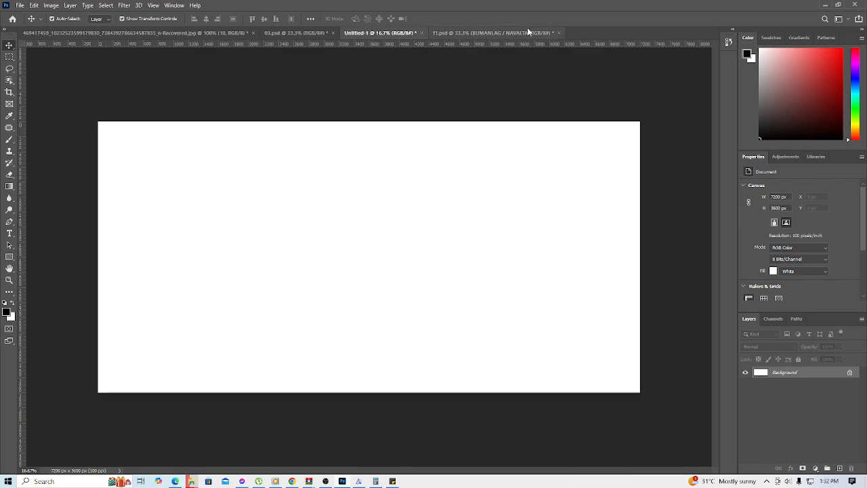
pyautogui.click(491, 33)
pyautogui.moveTo(68, 105); pyautogui.dragTo(677, 461)
pyautogui.moveTo(407, 268)
pyautogui.mouseDown()
pyautogui.moveTo(450, 132)
pyautogui.moveTo(379, 51)
pyautogui.moveTo(387, 28)
pyautogui.moveTo(383, 87)
pyautogui.moveTo(401, 260)
pyautogui.mouseUp()
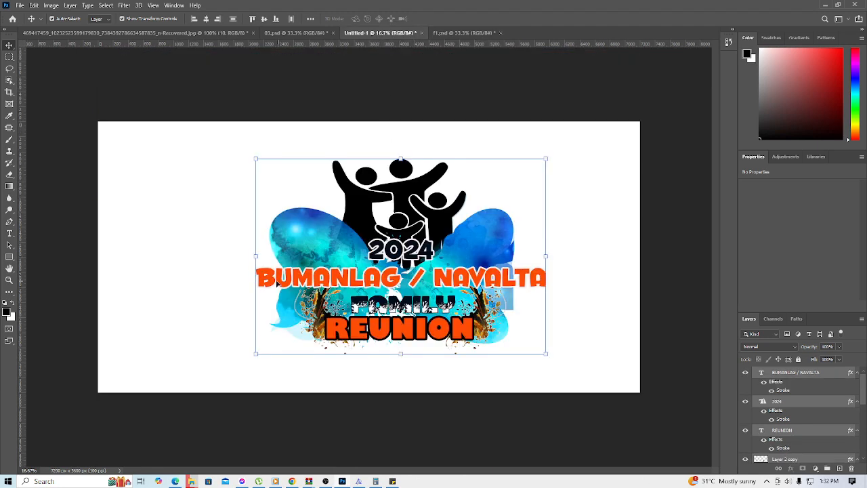
# Step: Scale the whole reunion design proportionally to about 123.03% and center it horizontally against the canvas's bottom edge
pyautogui.click(253, 260)
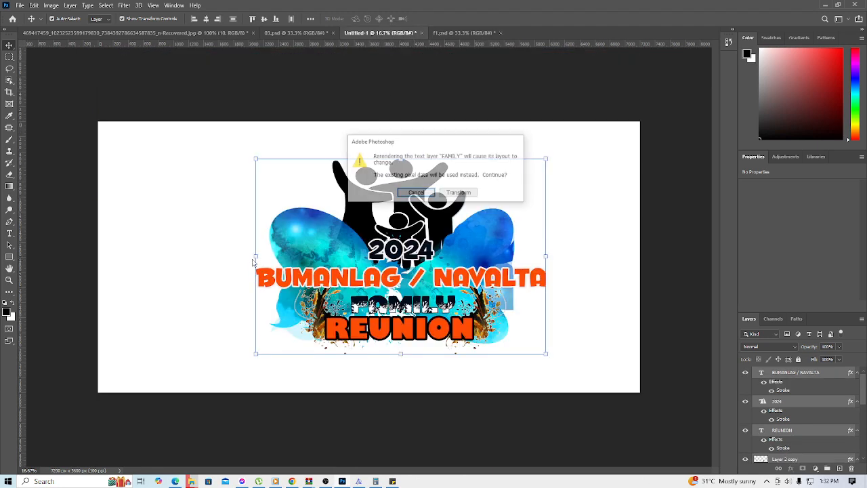
pyautogui.click(462, 195)
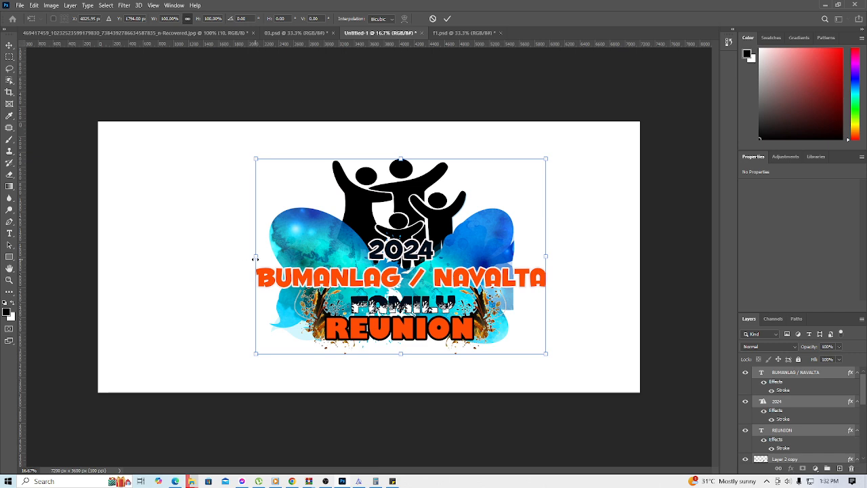
pyautogui.moveTo(255, 259); pyautogui.dragTo(188, 271)
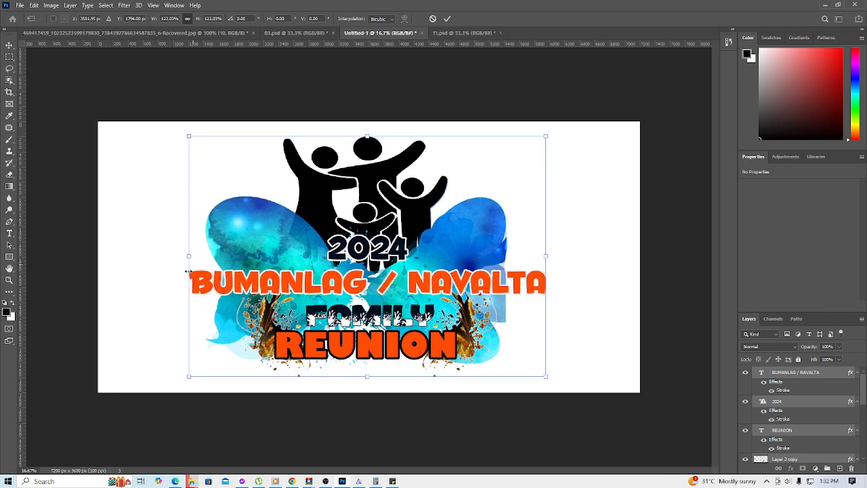
pyautogui.moveTo(349, 280); pyautogui.dragTo(351, 296)
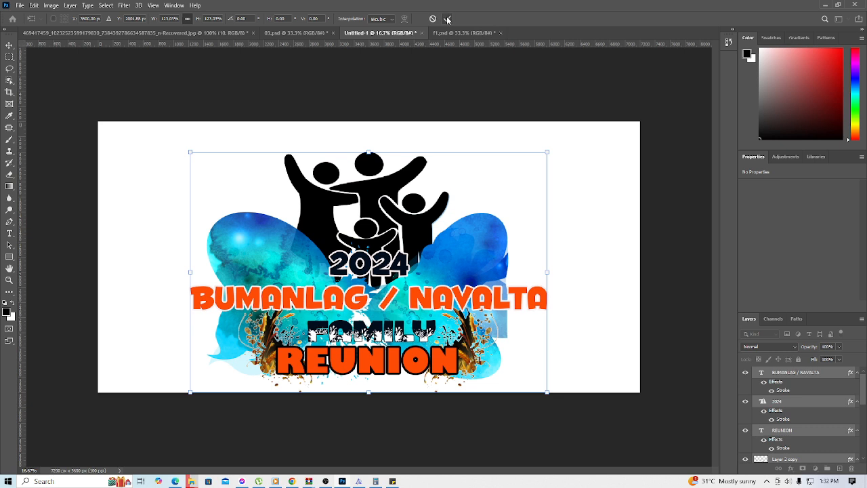
pyautogui.press('Return')
# Step: Enlarge the surname line proportionally to about 124.58% so it extends beyond both sides of the butterfly artwork
pyautogui.click(542, 300)
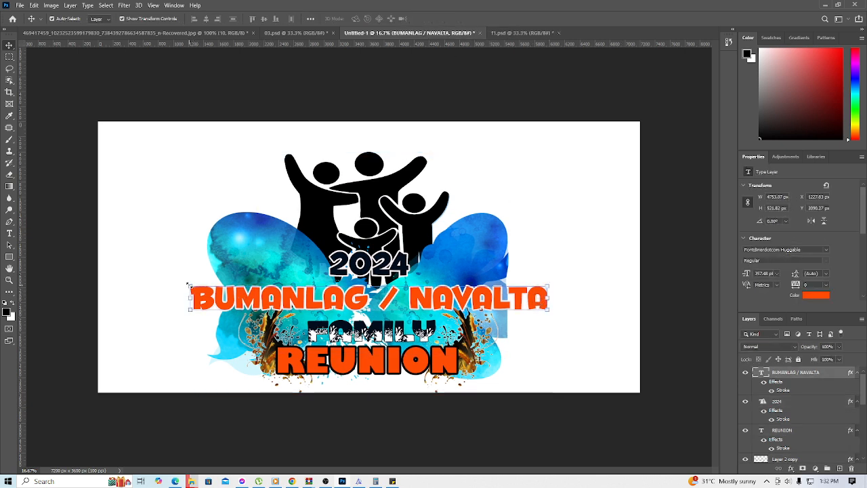
pyautogui.moveTo(189, 286); pyautogui.dragTo(153, 277)
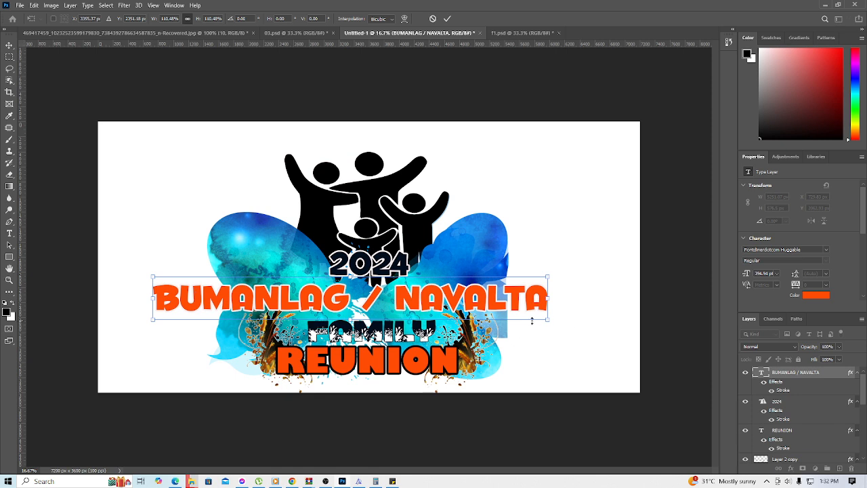
pyautogui.moveTo(547, 321); pyautogui.dragTo(598, 329)
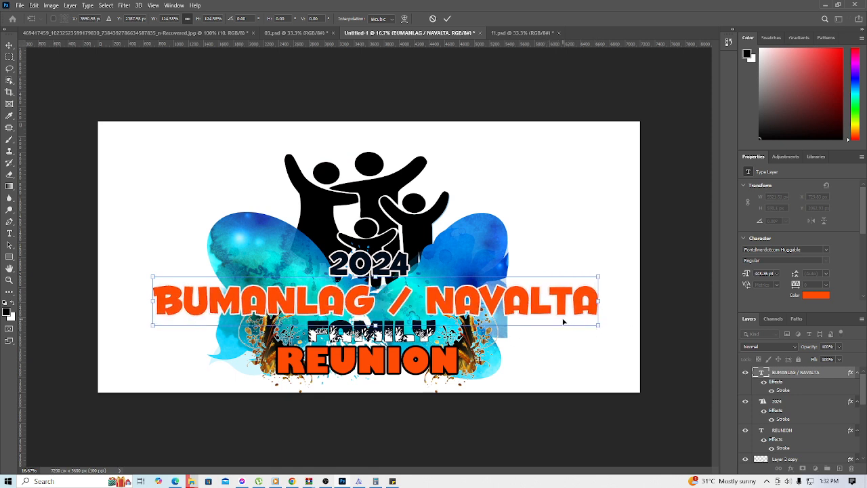
# Step: Move the enlarged surname line slightly up and left, to about X 3576 px, between 2024 and FAMILY
pyautogui.moveTo(549, 312); pyautogui.dragTo(542, 310)
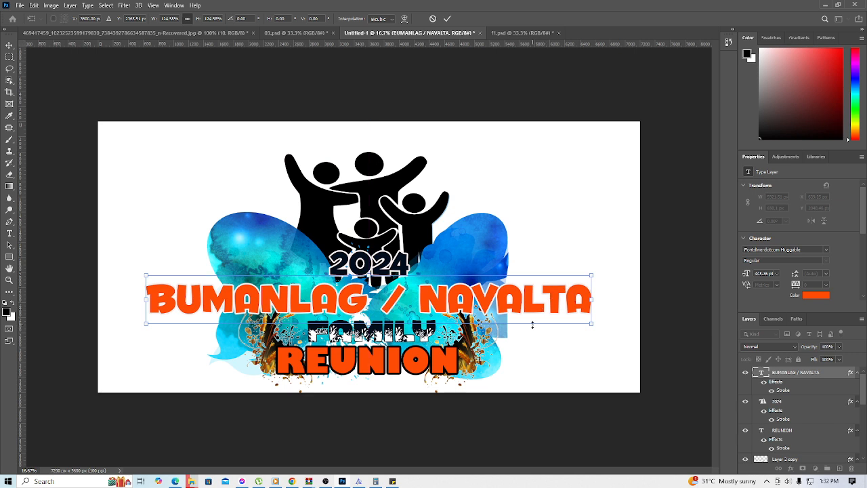
pyautogui.press('Up')
pyautogui.press('Up')
pyautogui.press('Up')
pyautogui.press('Left')
pyautogui.press('Left')
pyautogui.press('Left')
pyautogui.press('Left')
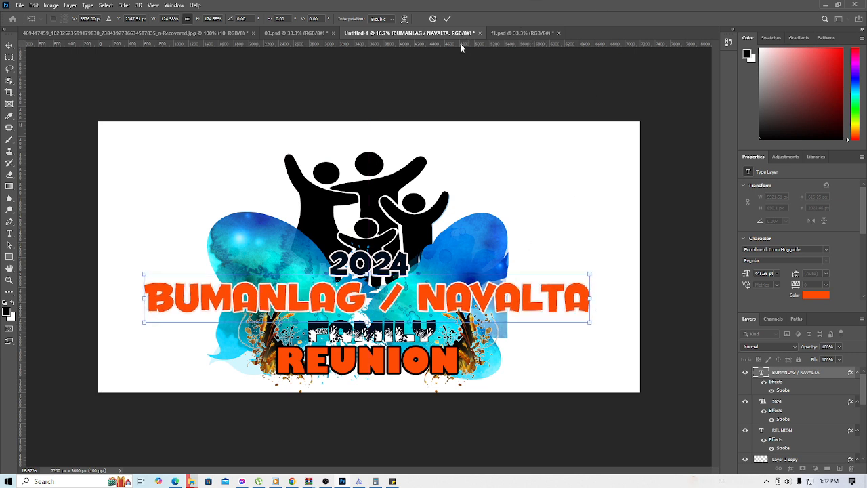
pyautogui.click(447, 19)
# Step: Select the whole reunion design and scale it proportionally to about 93.05%, keeping its base on the canvas's bottom edge
pyautogui.moveTo(486, 161); pyautogui.dragTo(260, 357)
pyautogui.click(366, 152)
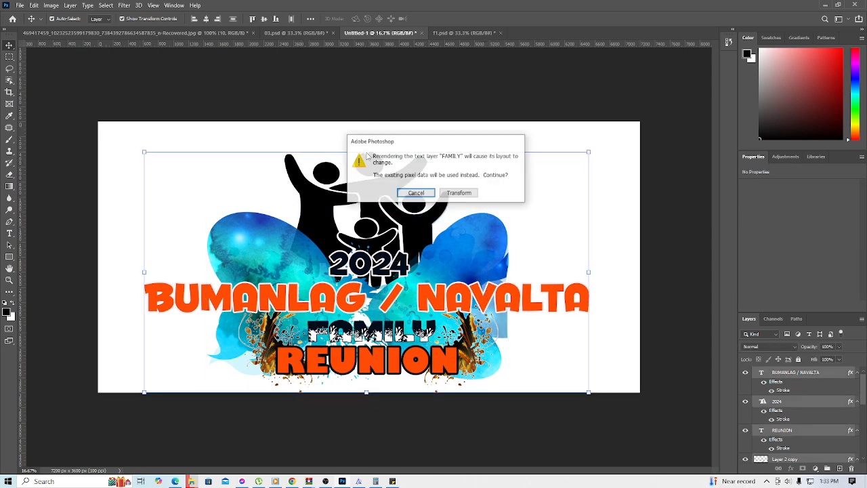
pyautogui.click(459, 193)
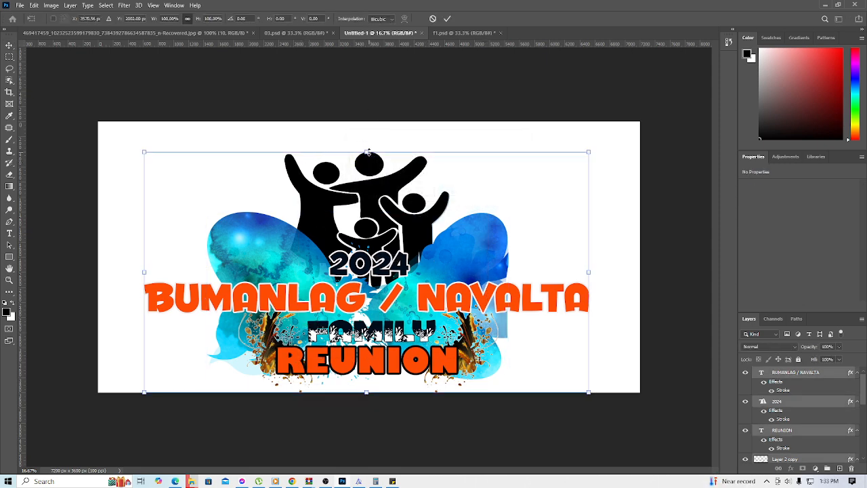
pyautogui.moveTo(367, 152); pyautogui.dragTo(368, 169)
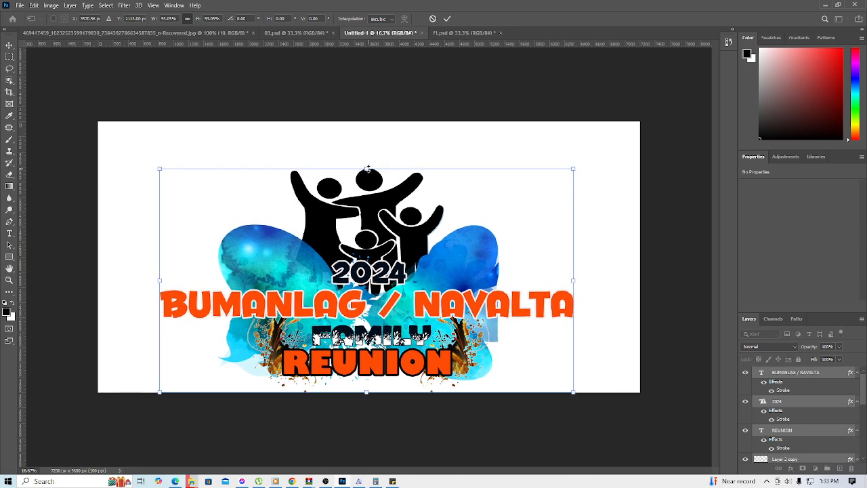
pyautogui.click(446, 20)
# Step: Nudge the FAMILY text slightly upward, closer to the surname line
pyautogui.click(371, 337)
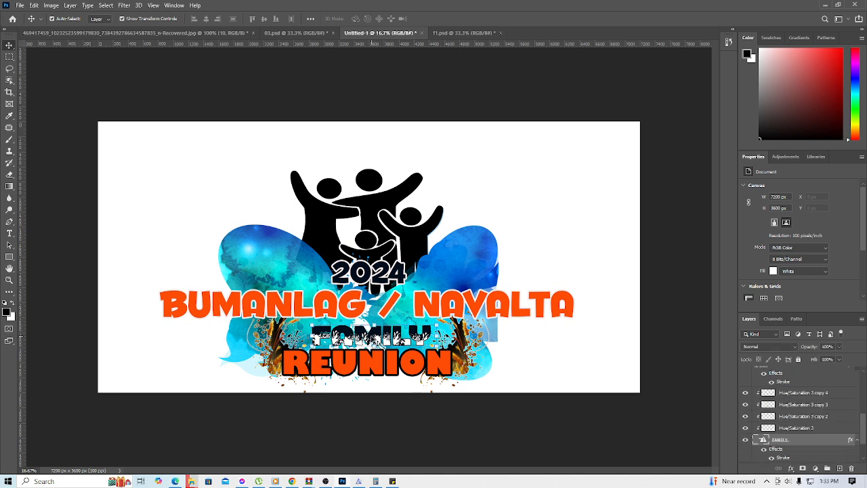
pyautogui.press('Up')
pyautogui.press('Up')
pyautogui.press('Up')
pyautogui.press('Up')
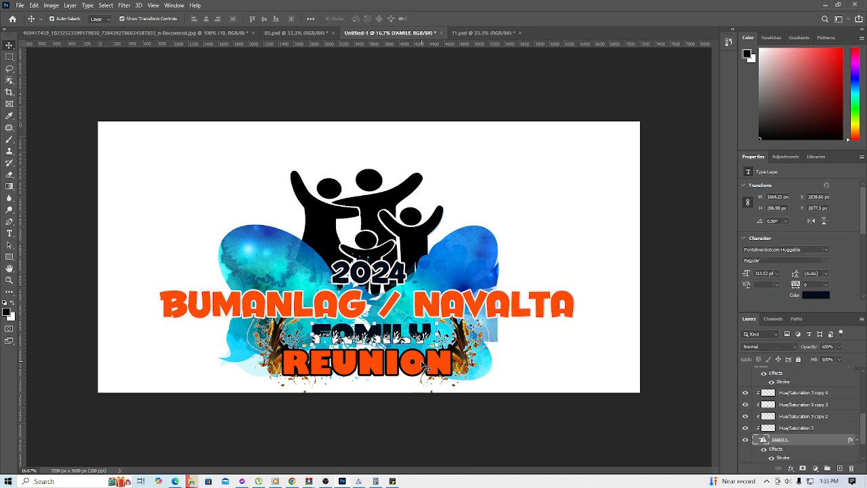
pyautogui.moveTo(499, 189); pyautogui.dragTo(287, 341)
pyautogui.click(366, 393)
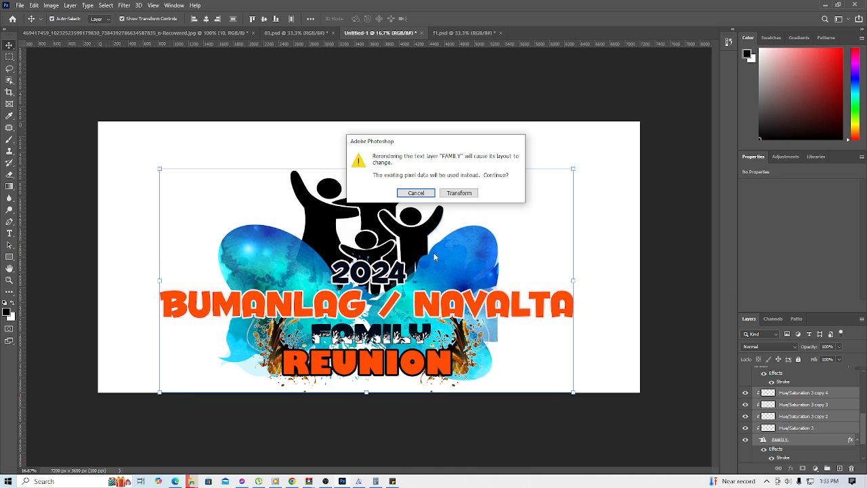
pyautogui.click(459, 194)
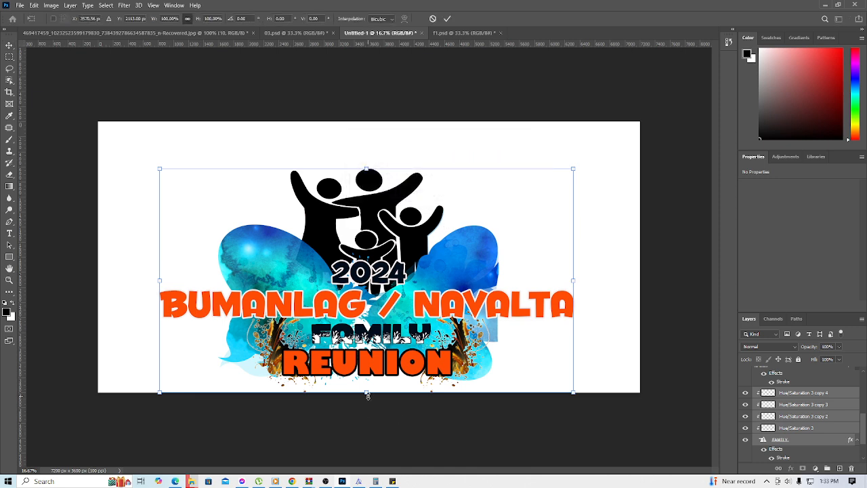
pyautogui.moveTo(366, 393); pyautogui.dragTo(367, 376)
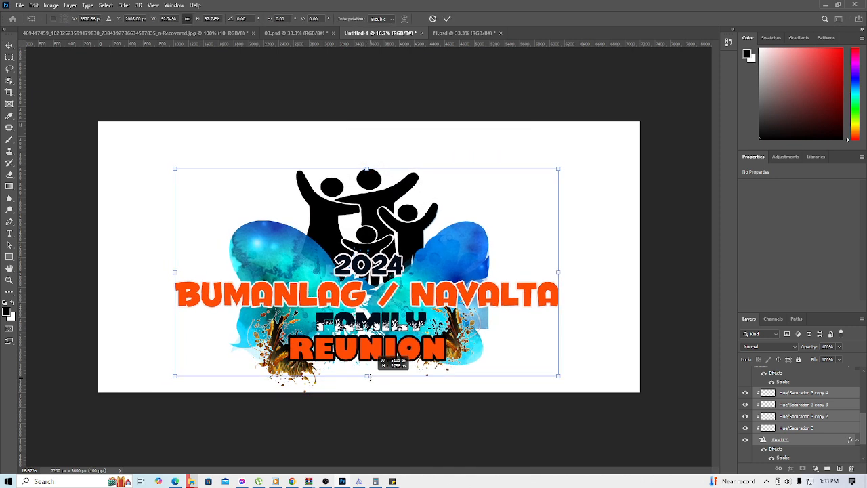
pyautogui.hotkey('ctrl', 'z')
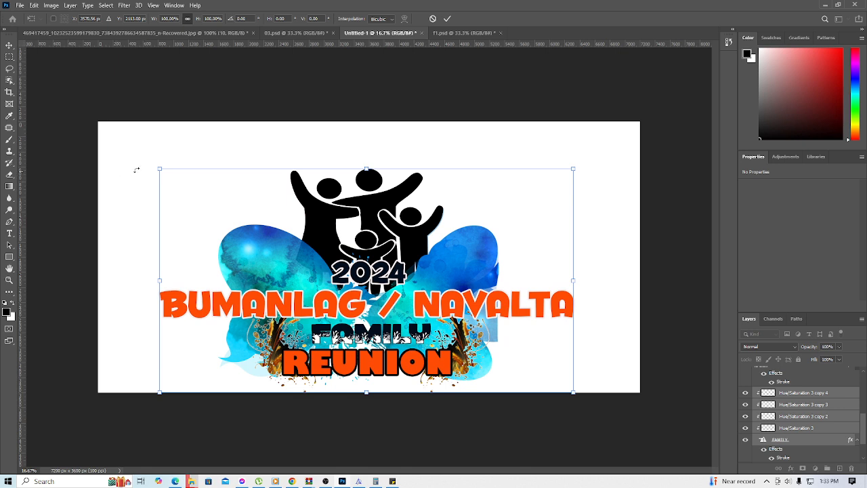
pyautogui.click(447, 19)
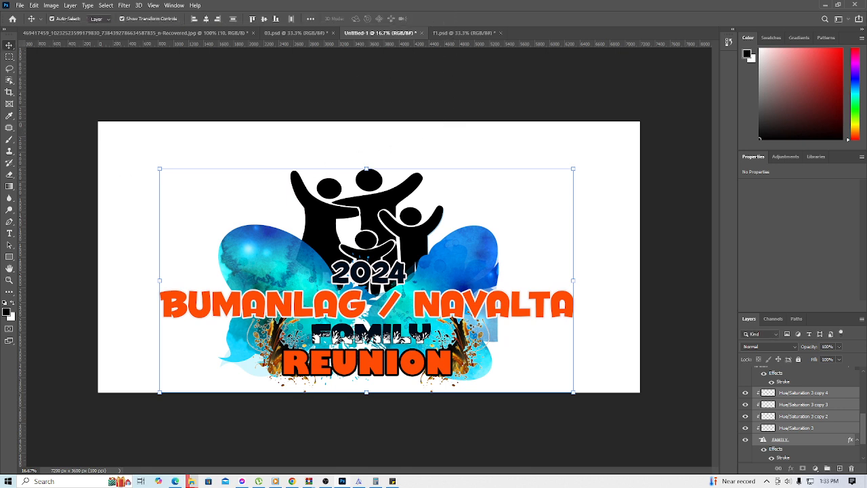
# Step: Select every artwork layer of the reunion design and scale it proportionally to about 89.11%, keeping its top edge fixed
pyautogui.moveTo(150, 154); pyautogui.dragTo(619, 374)
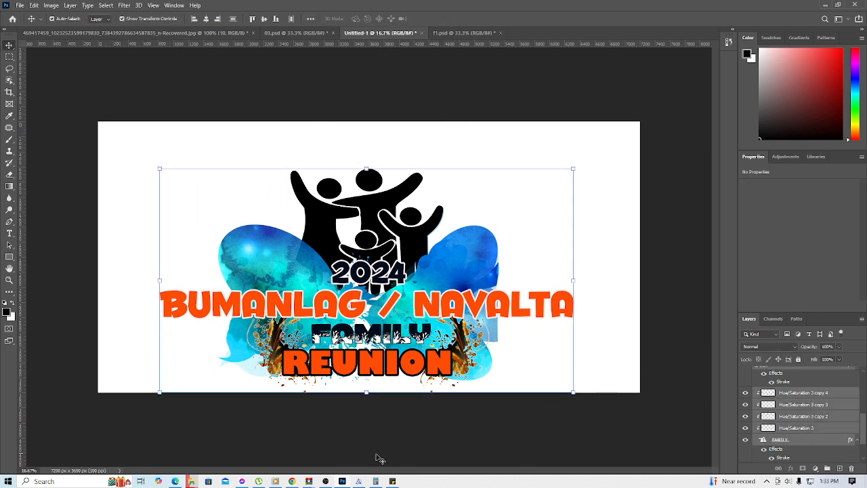
pyautogui.click(365, 391)
pyautogui.click(459, 193)
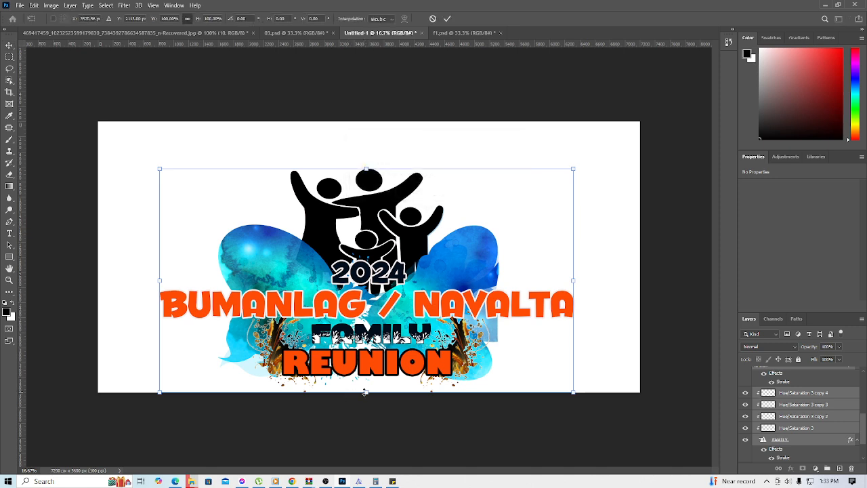
pyautogui.moveTo(364, 393); pyautogui.dragTo(366, 367)
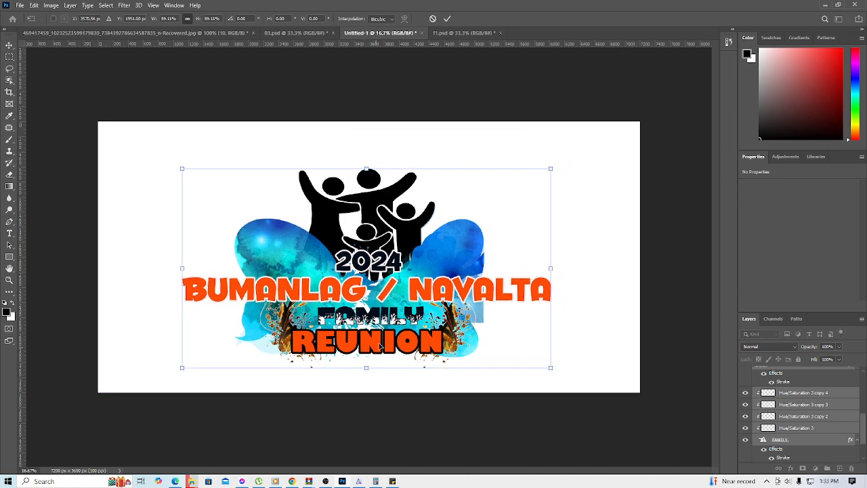
pyautogui.click(448, 19)
# Step: Shift the REUNION text slightly within its place beneath FAMILY
pyautogui.click(385, 351)
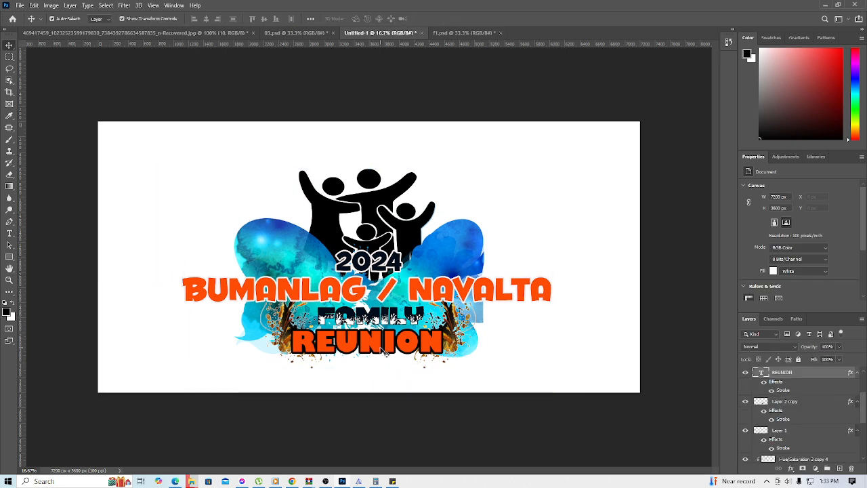
pyautogui.moveTo(385, 351); pyautogui.dragTo(382, 352)
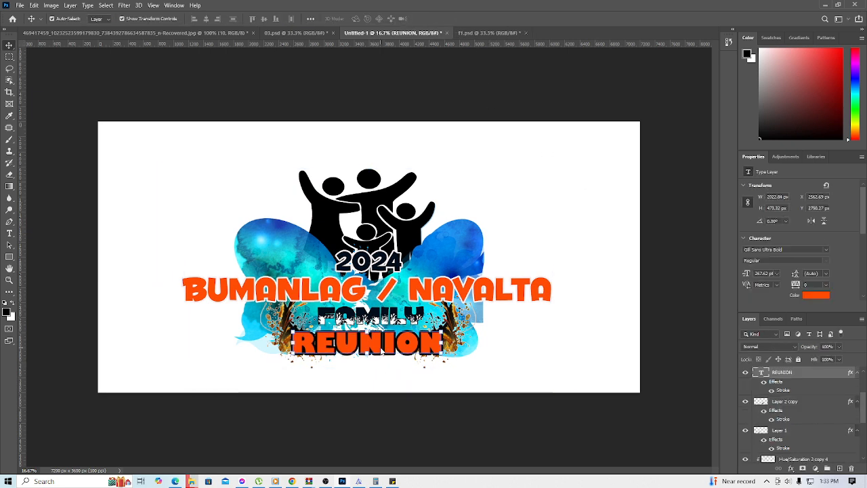